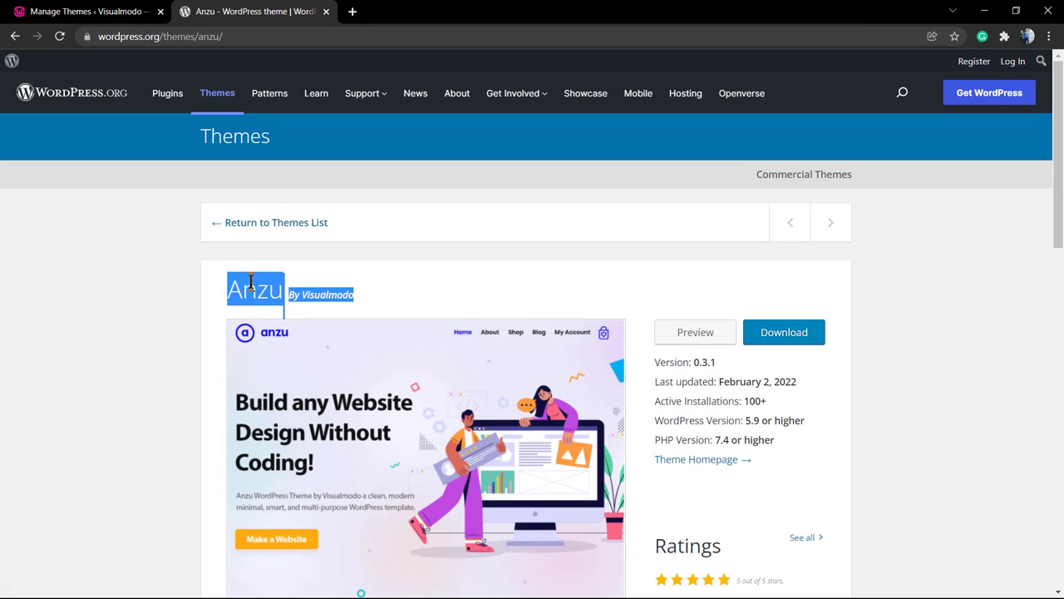
- From the Manage Themes tab, open the live site via Visit Site in a new browser tab
left_click(416, 284)
left_click_drag(416, 284, 196, 287)
left_click(441, 289)
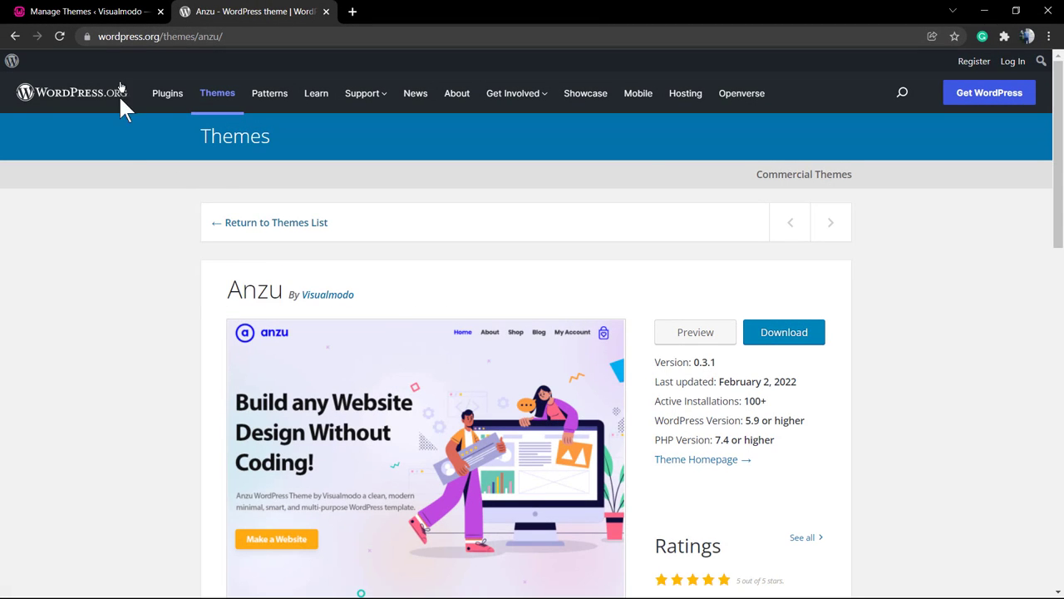
left_click(85, 11)
mouse_move(77, 62)
right_click(87, 91)
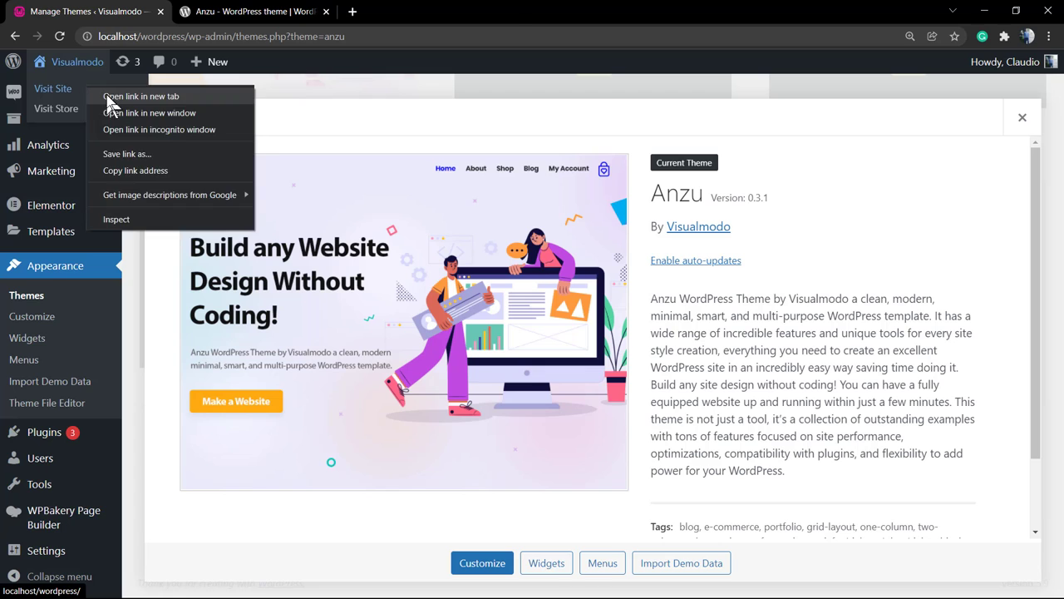
left_click(140, 97)
left_click(249, 11)
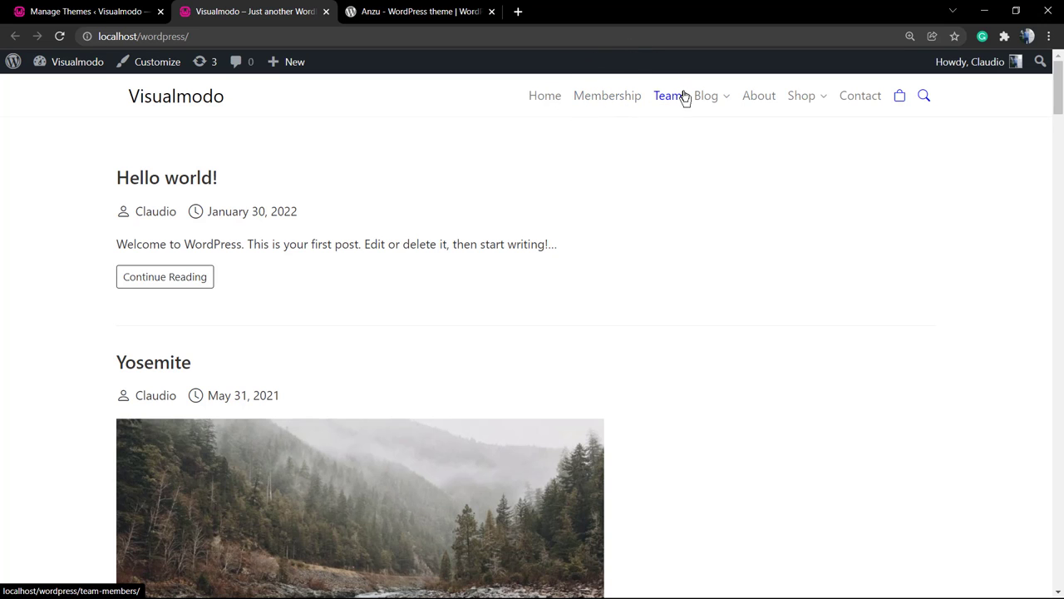
scroll(649, 112, "down", 10)
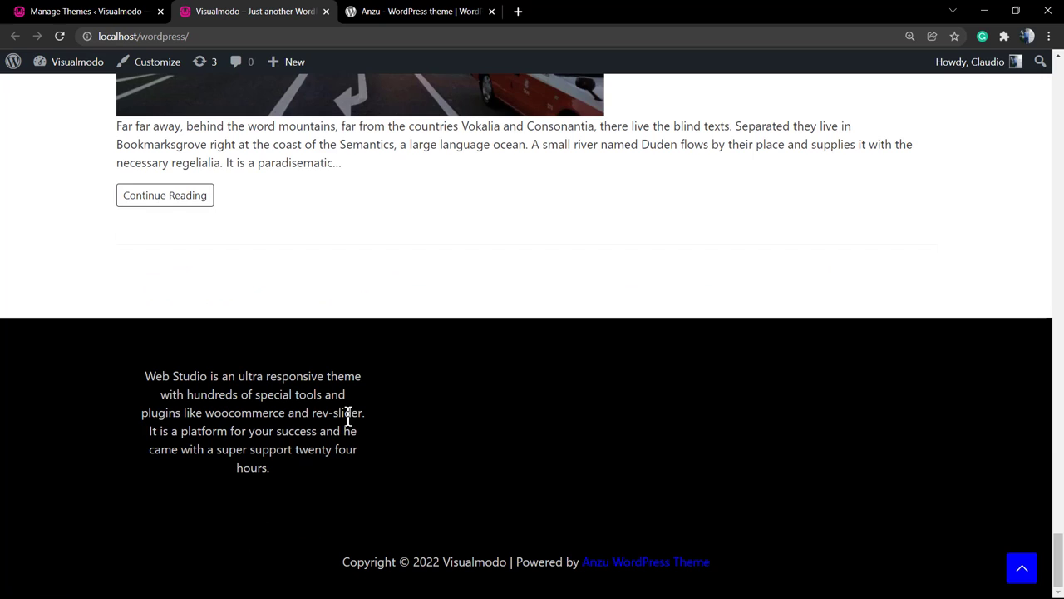
- Follow the footer's Anzu WordPress Theme credit link, then return to the site's front page
left_click_drag(715, 562, 582, 561)
left_click(546, 562)
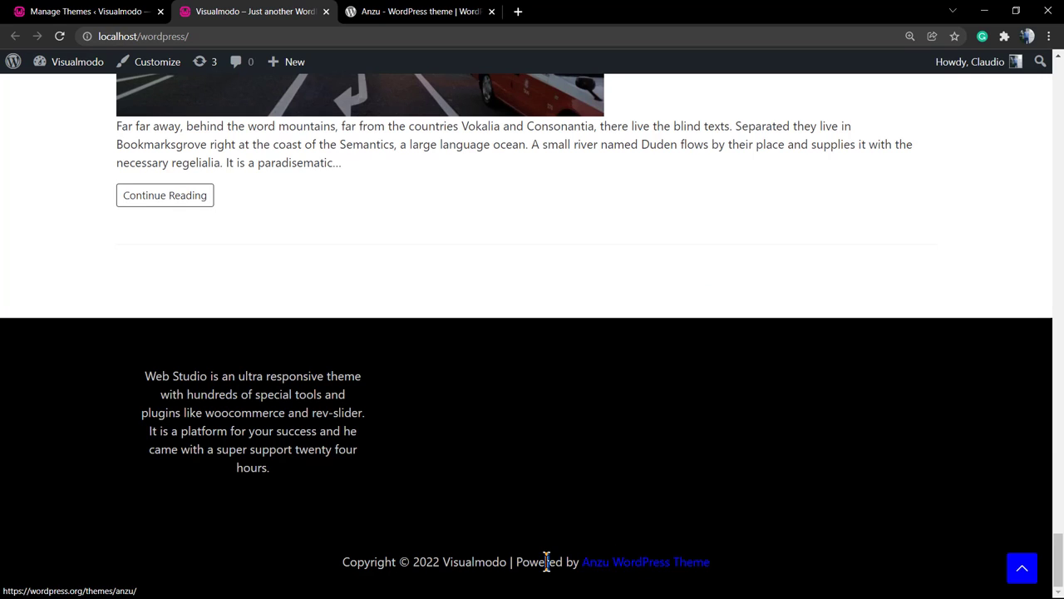
left_click(620, 562)
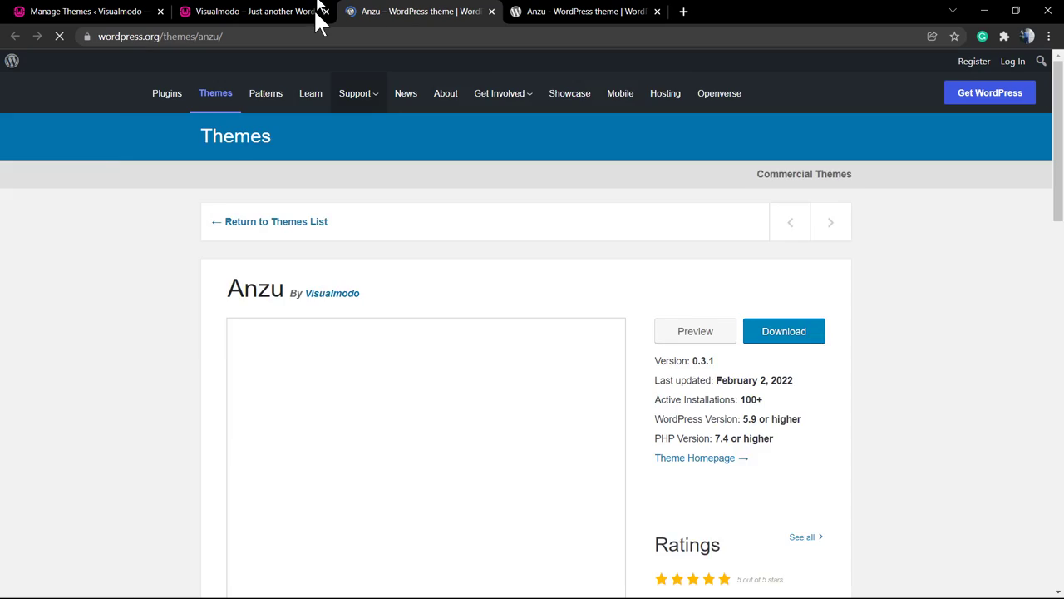
left_click(320, 12)
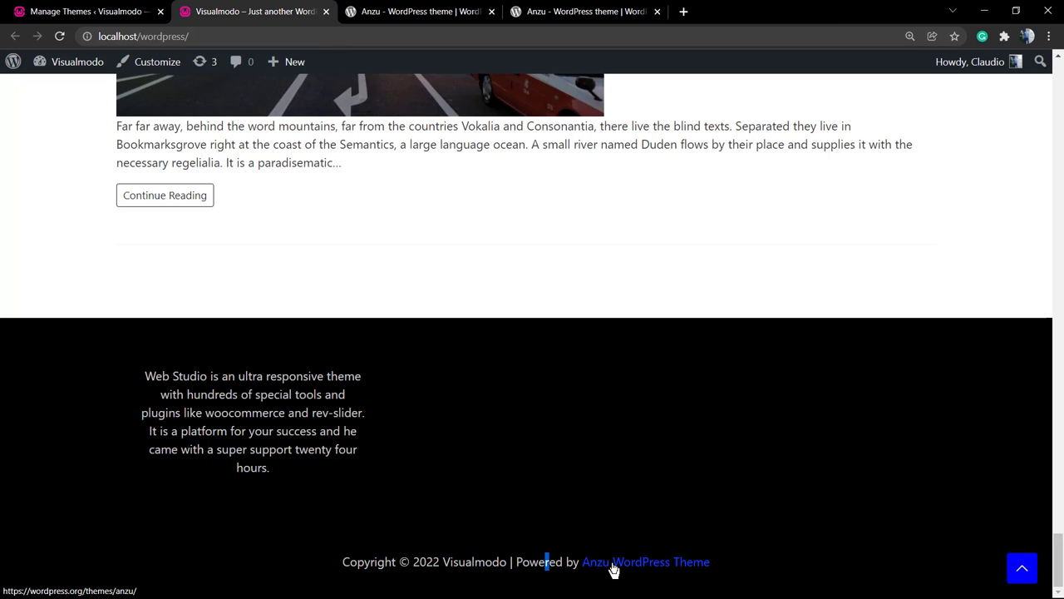
left_click(519, 533)
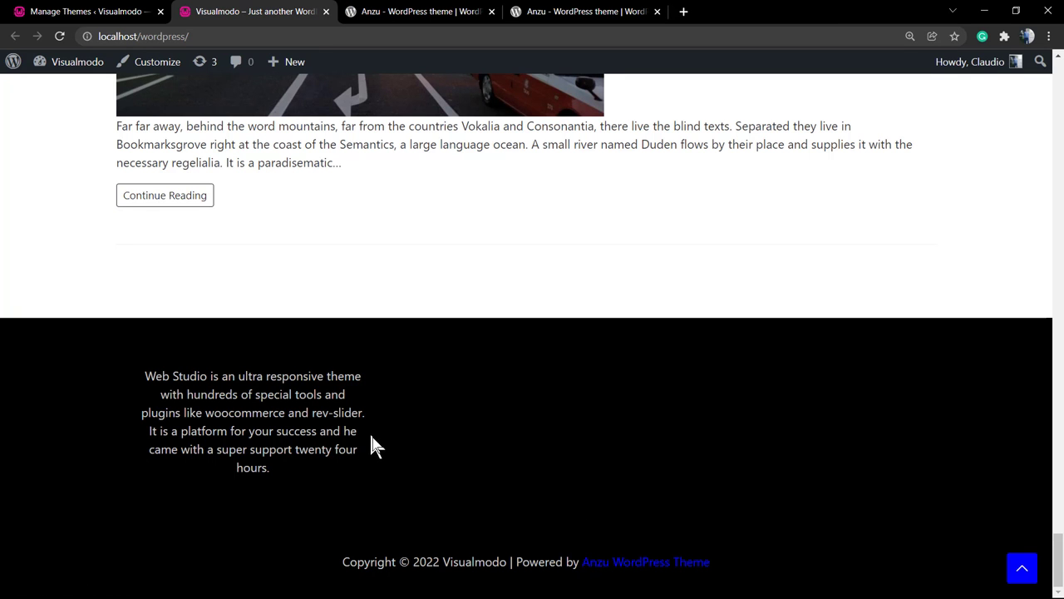
left_click(135, 12)
mouse_move(212, 62)
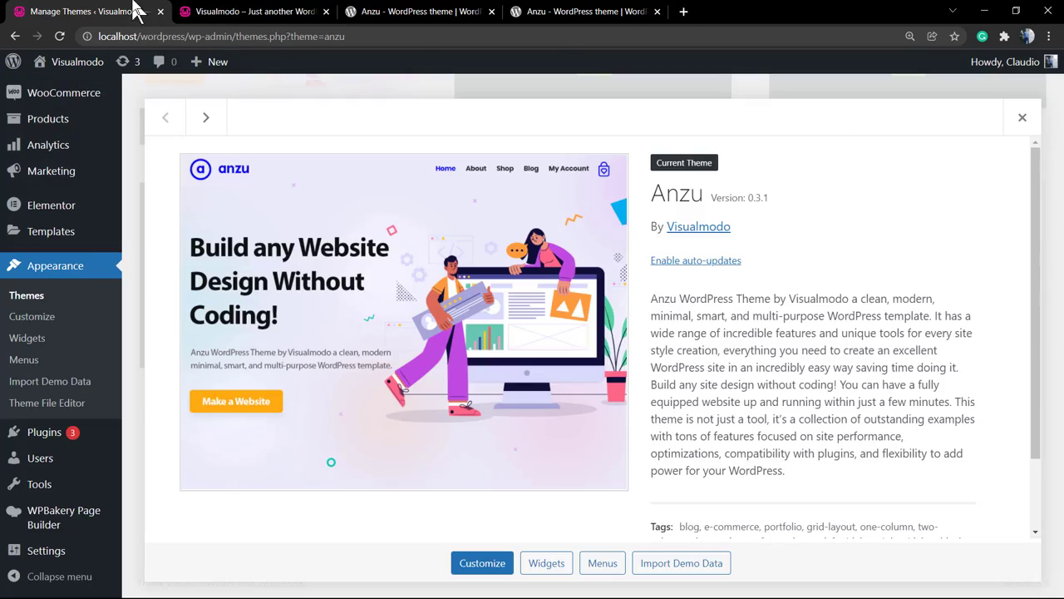
left_click(286, 11)
scroll(374, 206, "up", 1)
scroll(453, 273, "up", 5)
scroll(470, 280, "up", 5)
scroll(452, 267, "up", 5)
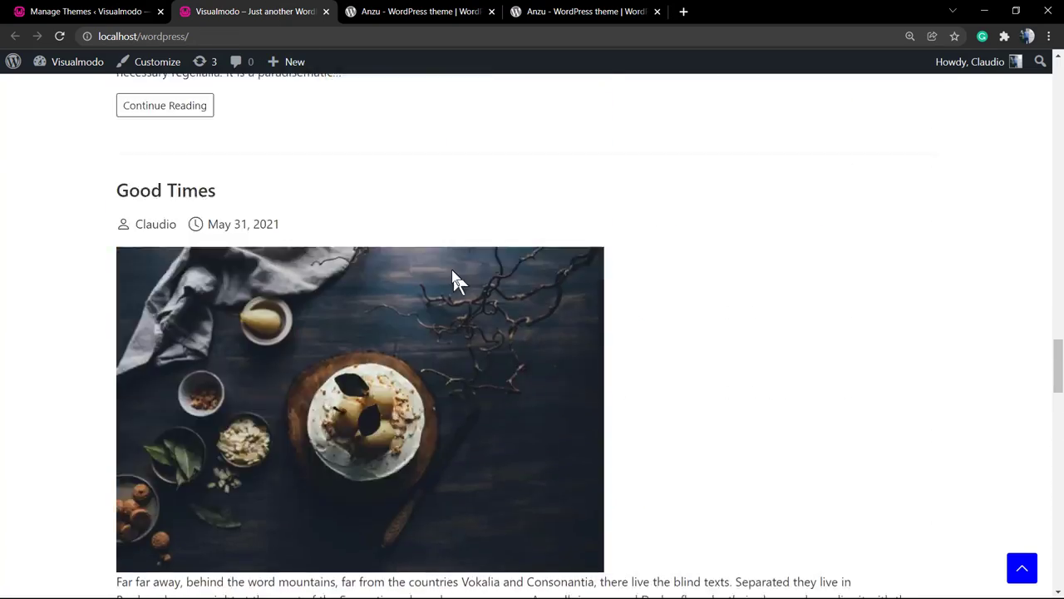
scroll(450, 274, "up", 5)
scroll(449, 274, "up", 5)
scroll(445, 258, "up", 5)
scroll(441, 257, "up", 5)
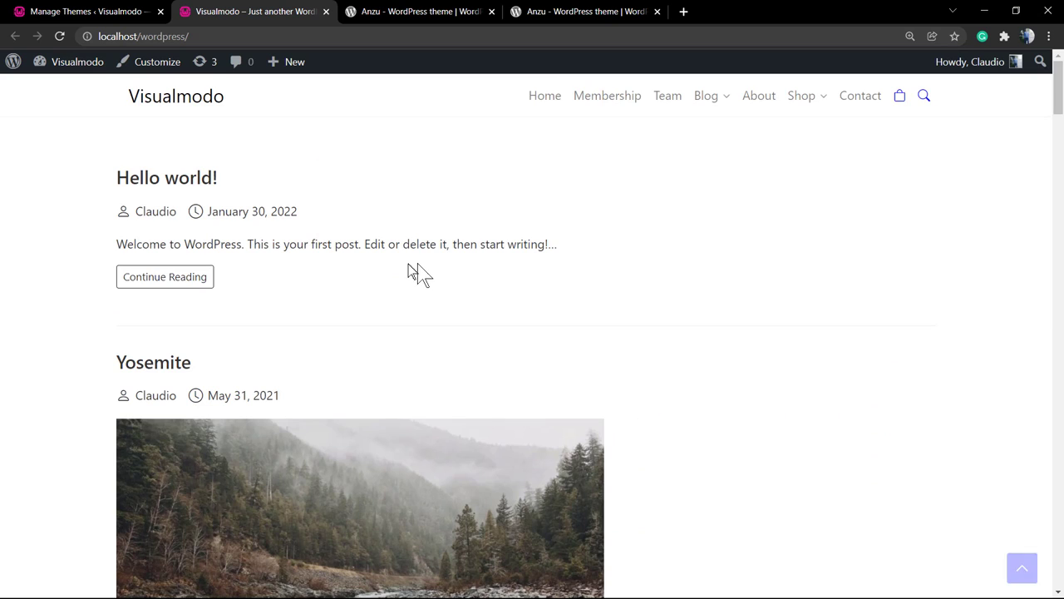
scroll(407, 266, "down", 1)
scroll(278, 314, "down", 5)
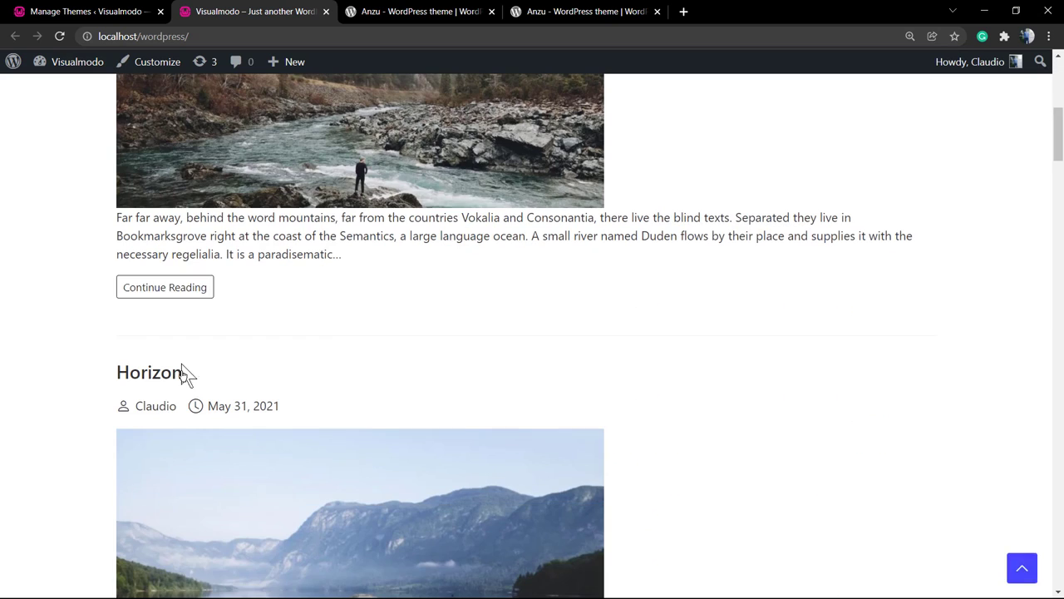
- View the full Yosemite post, then return to the Anzu theme details admin screen
left_click(148, 287)
scroll(350, 291, "down", 2)
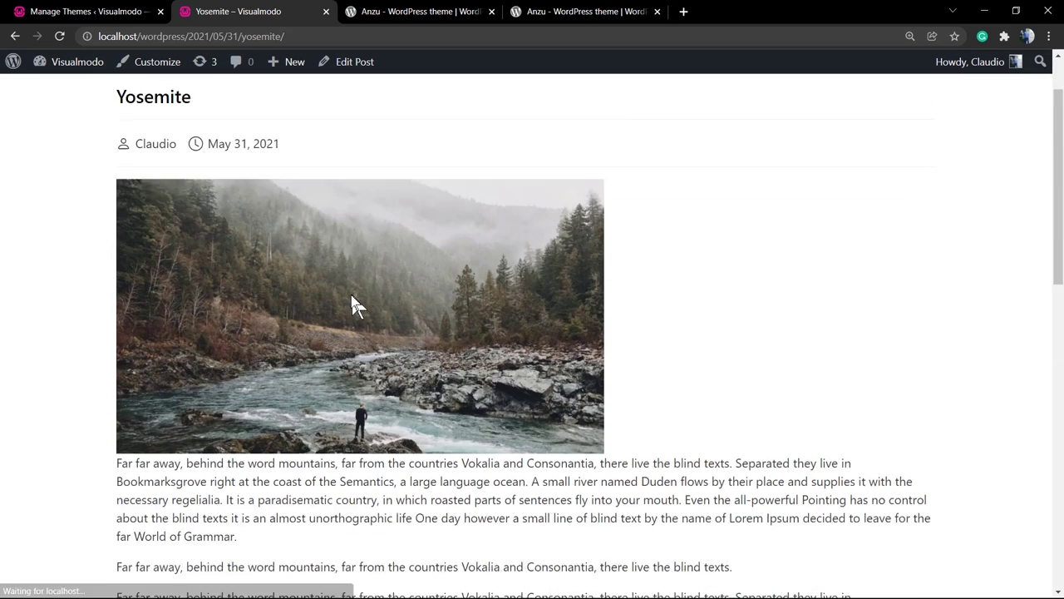
scroll(348, 292, "down", 2)
scroll(341, 298, "down", 4)
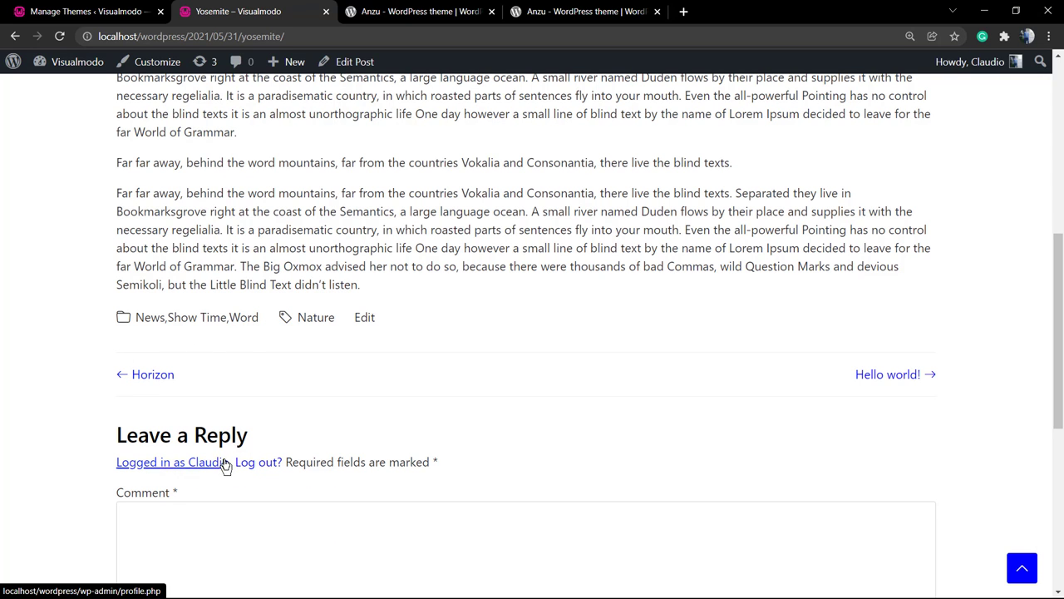
scroll(225, 332, "up", 10)
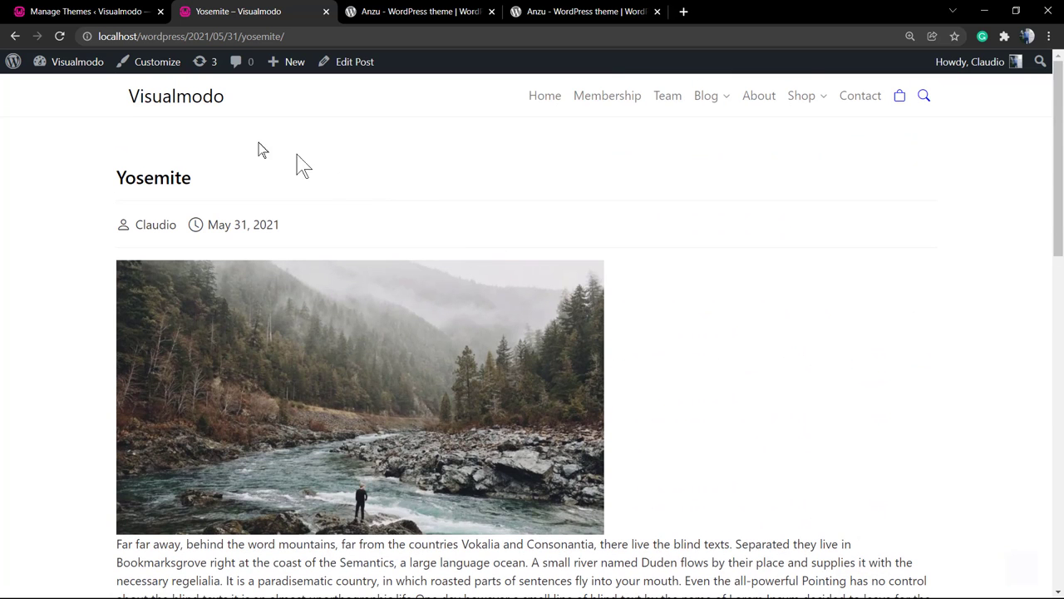
left_click(63, 11)
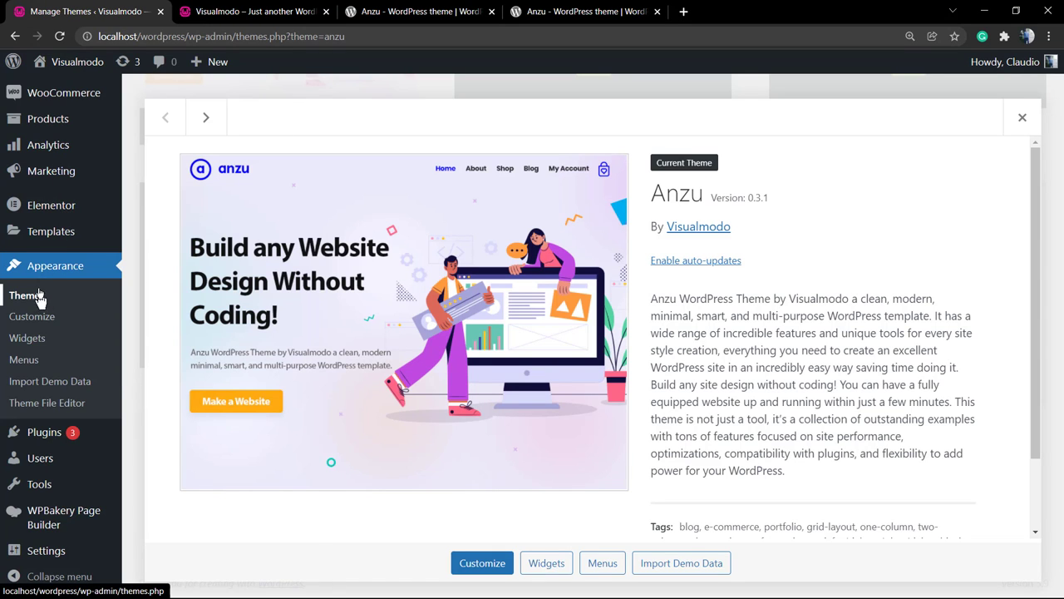
scroll(485, 210, "down", 3)
scroll(522, 255, "up", 3)
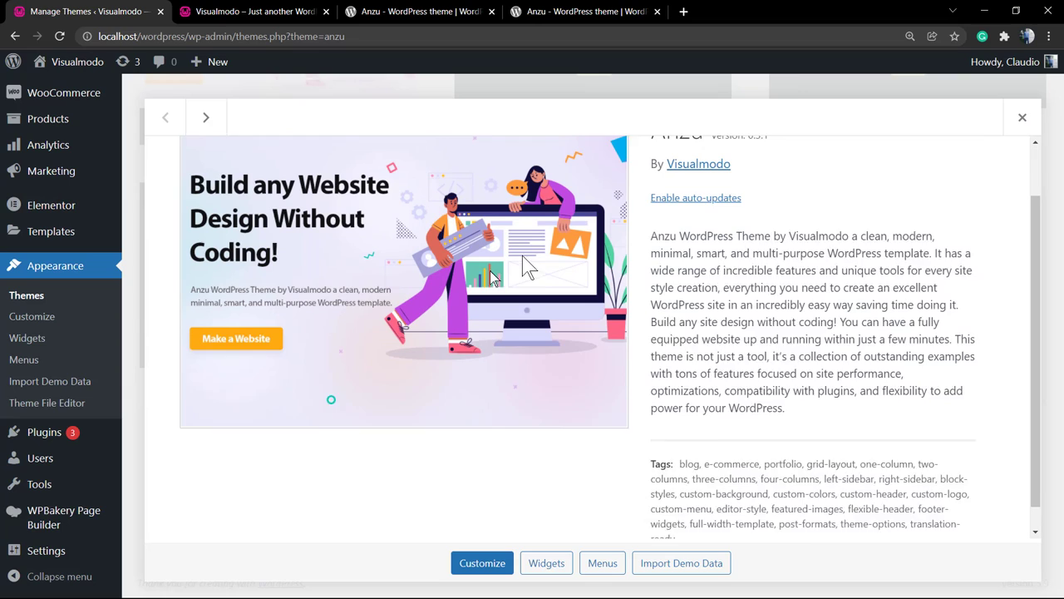
- Launch the Customizer for the Anzu theme from Appearance > Customize
left_click(27, 318)
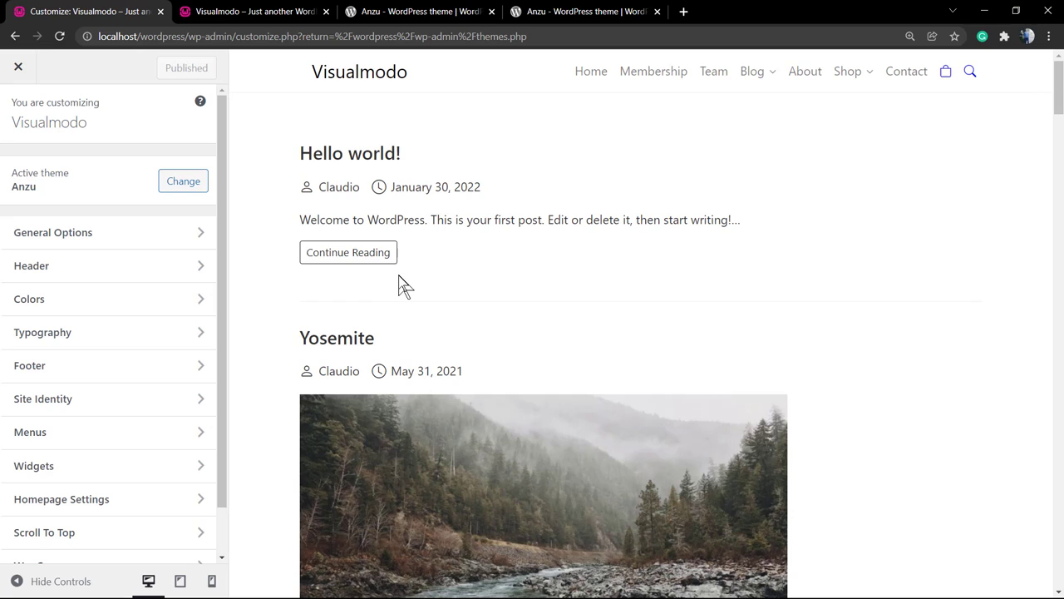
scroll(350, 280, "down", 10)
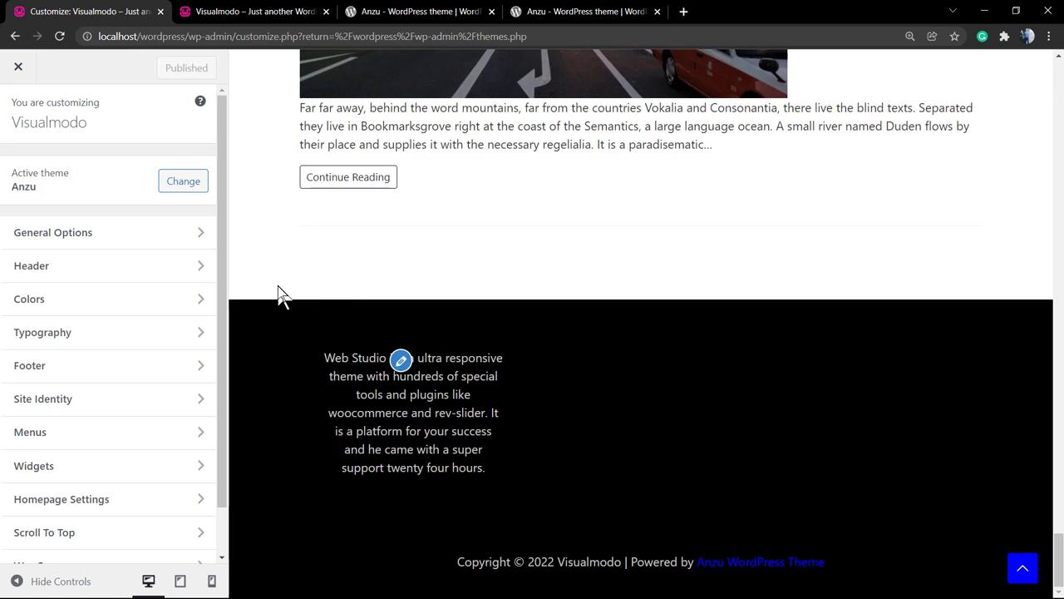
- Go into Colors and then the Dark Colors settings group
left_click(35, 301)
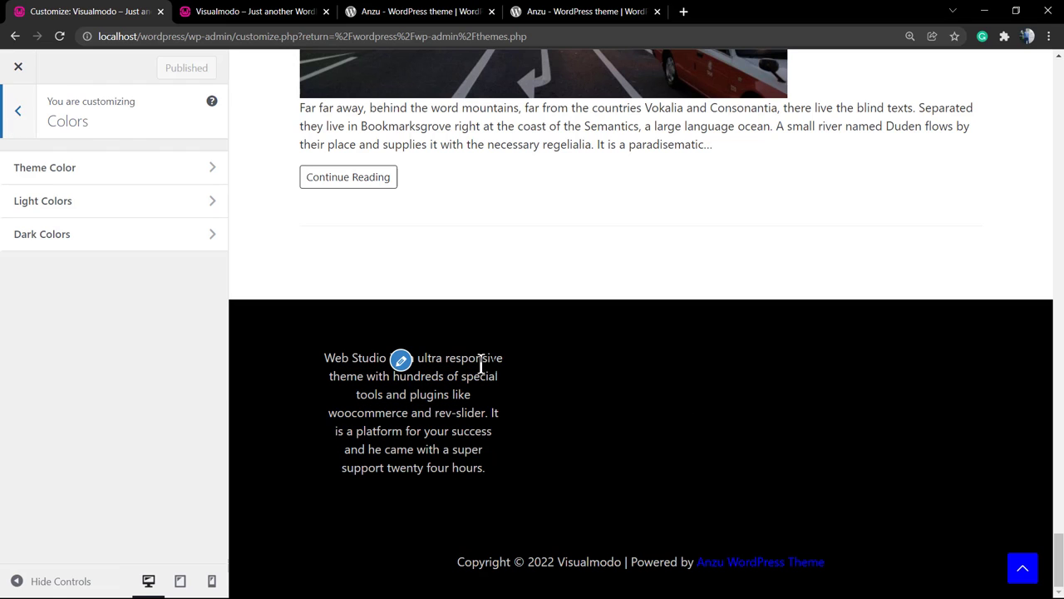
left_click_drag(341, 341, 560, 369)
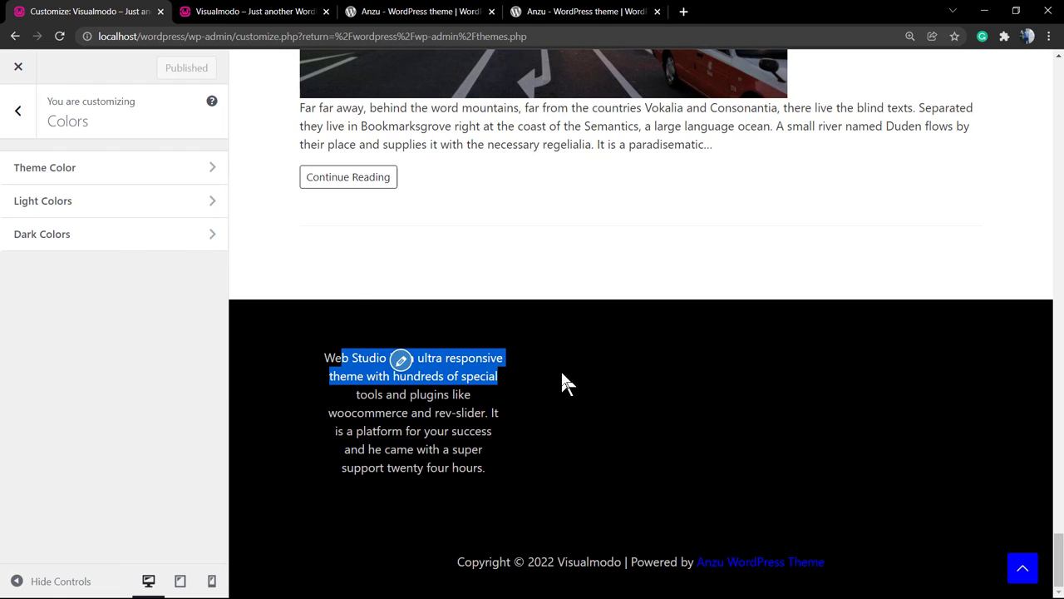
left_click(111, 235)
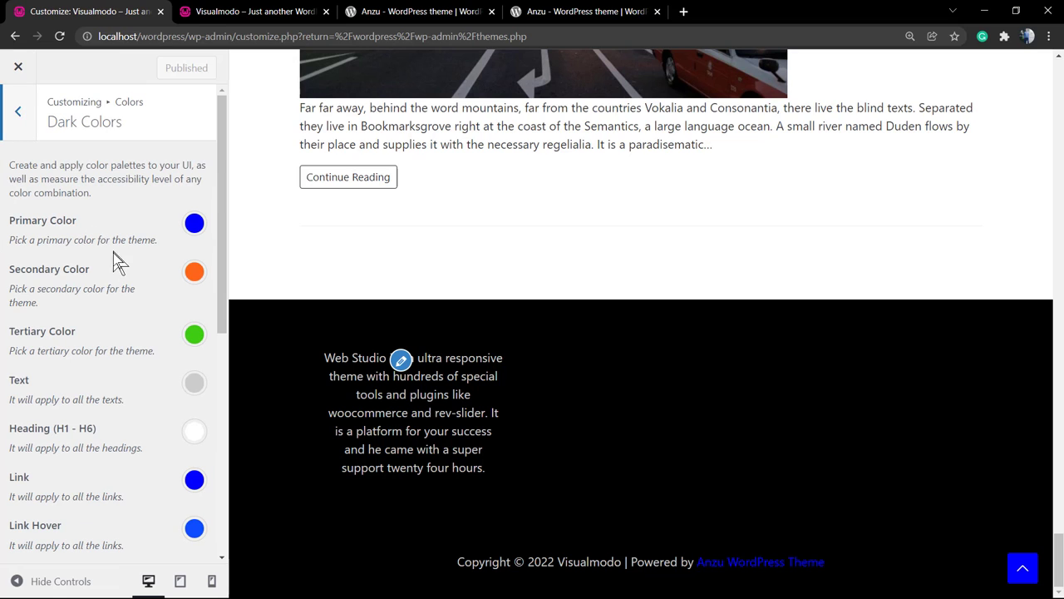
scroll(103, 252, "down", 3)
scroll(108, 258, "down", 2)
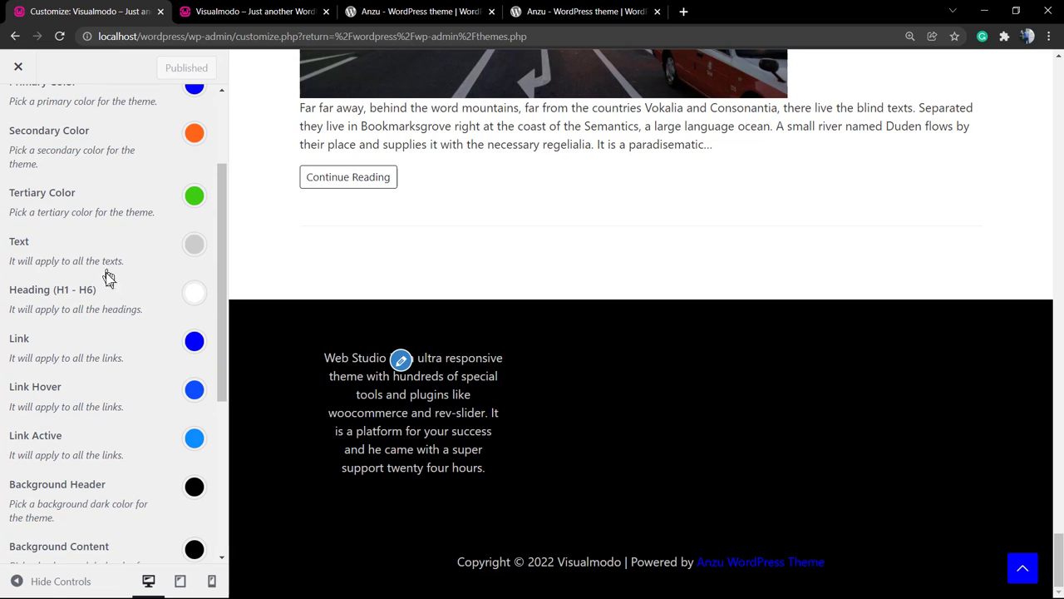
- Set the Dark Colors Link colour to the green preset
triple_click(67, 359)
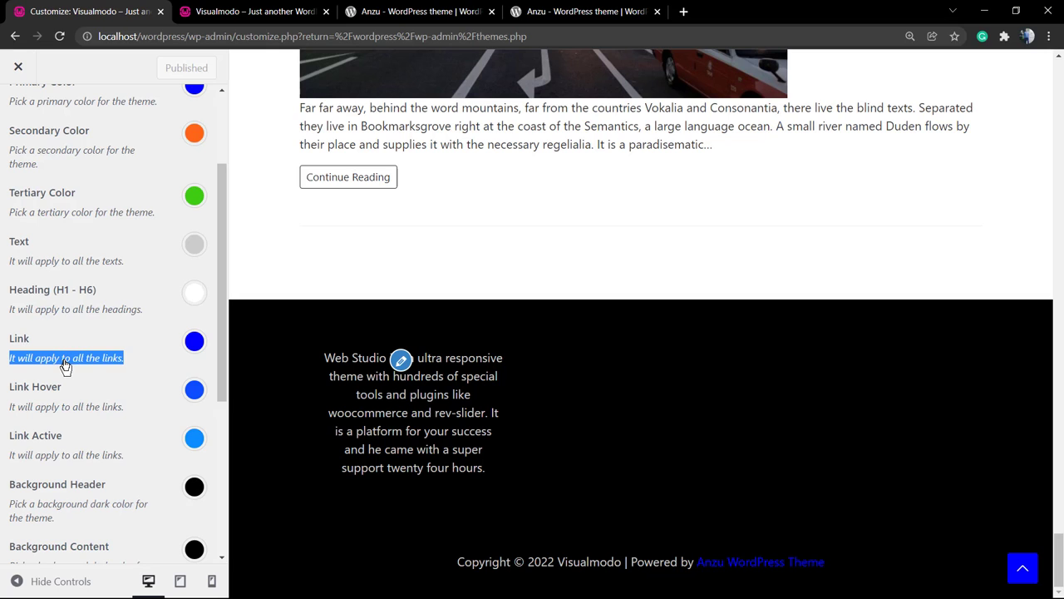
left_click(194, 342)
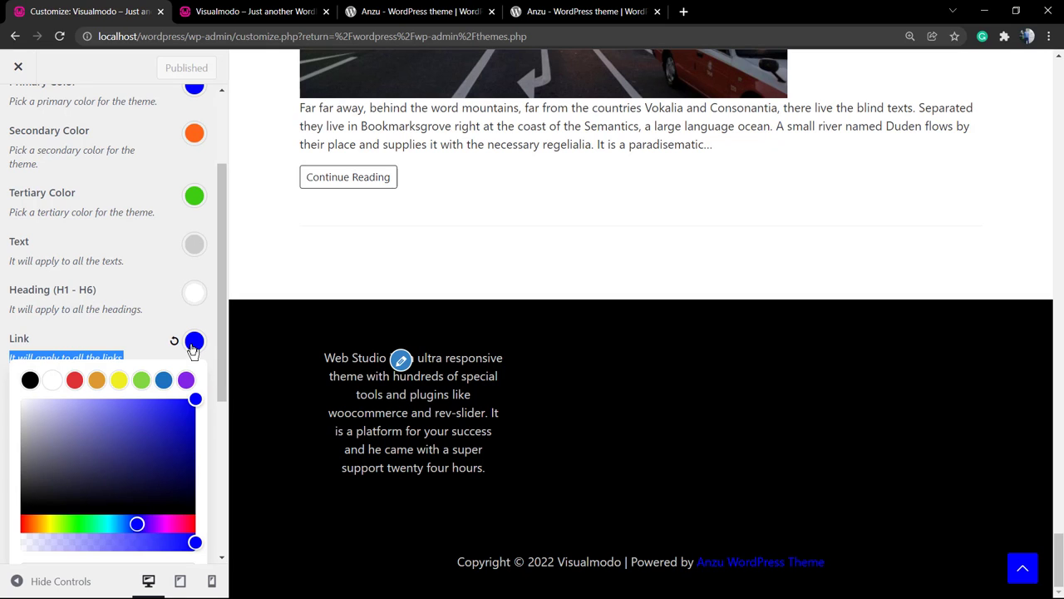
left_click(142, 381)
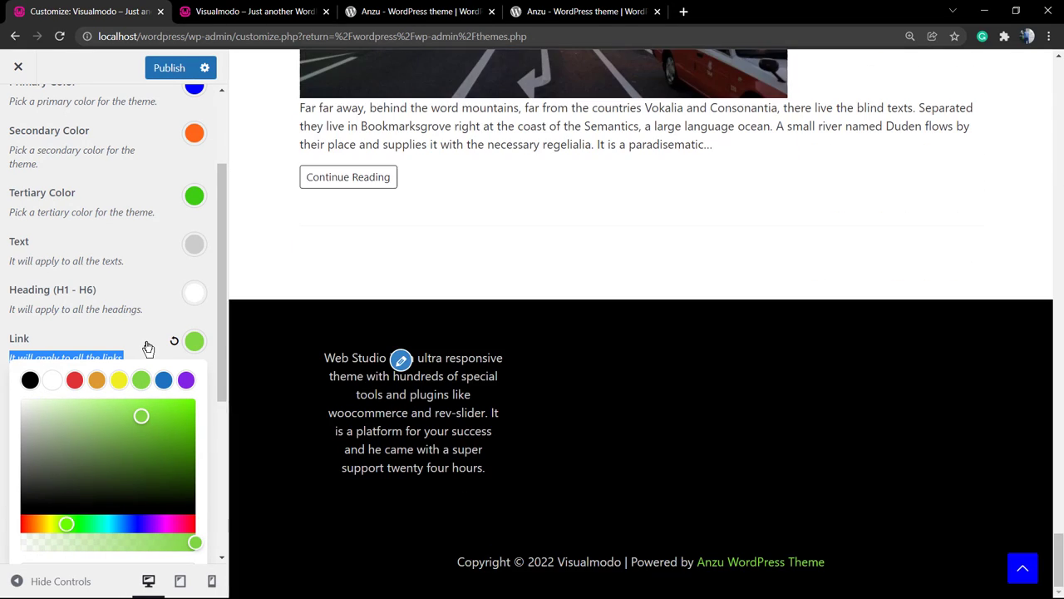
left_click(143, 312)
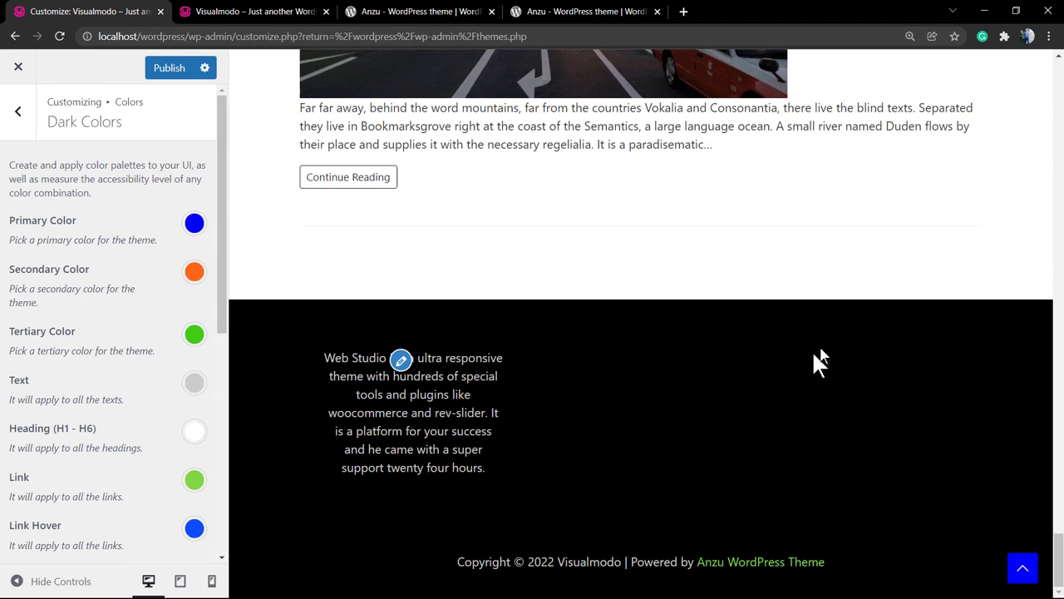
scroll(811, 350, "up", 10)
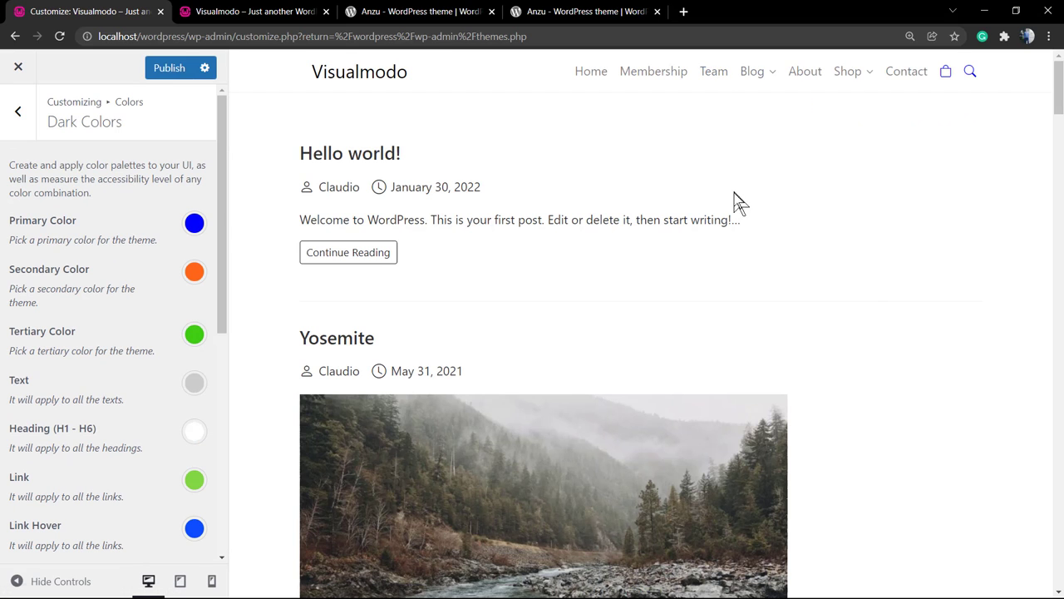
scroll(720, 209, "down", 10)
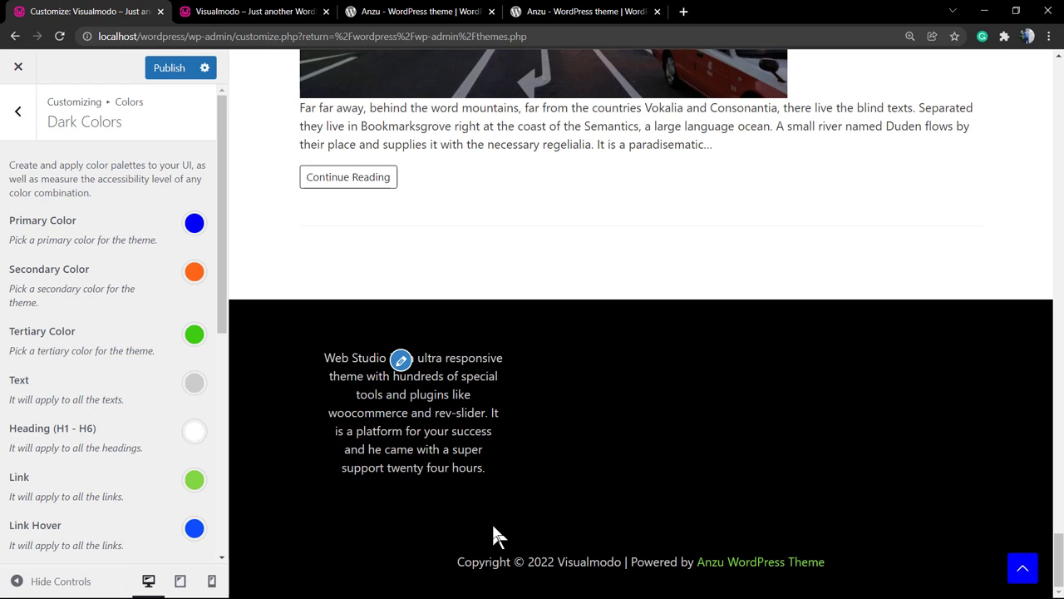
scroll(166, 400, "down", 2)
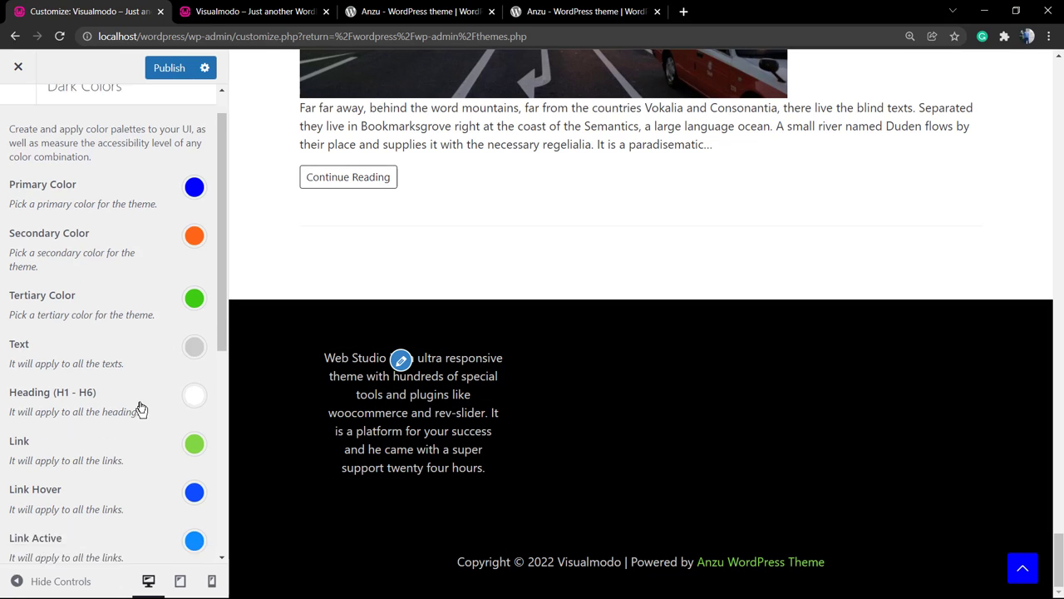
scroll(133, 416, "up", 2)
scroll(121, 429, "down", 3)
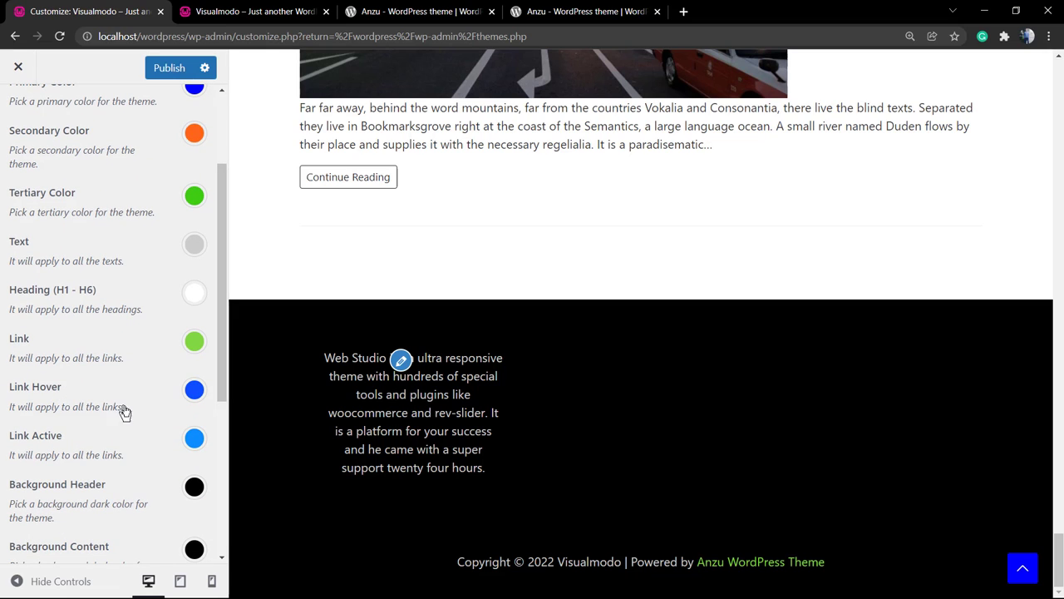
- Set the Dark Colors Link Hover colour to the purple preset
left_click(194, 391)
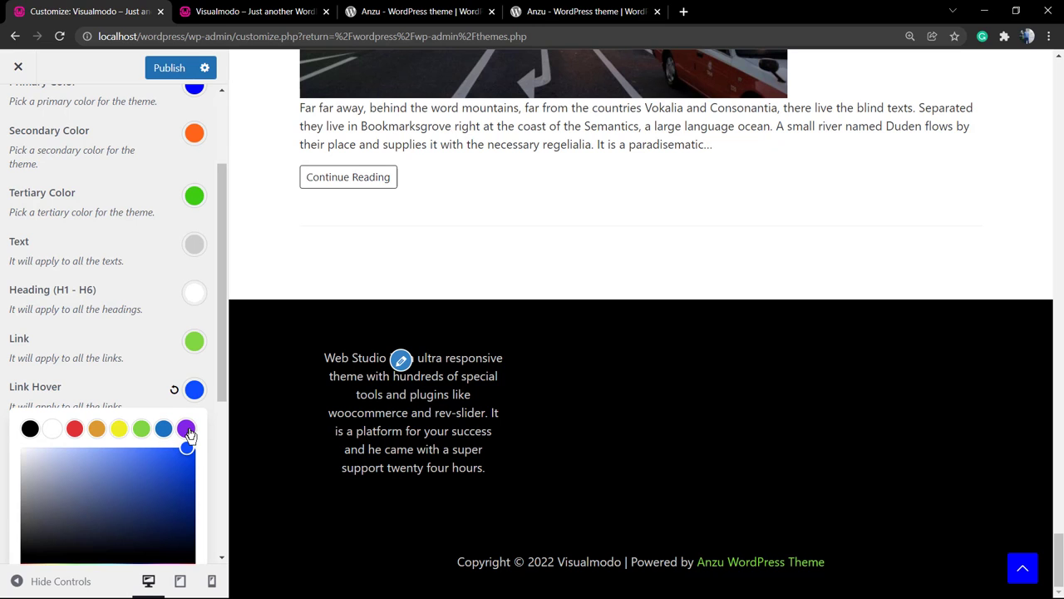
left_click(186, 428)
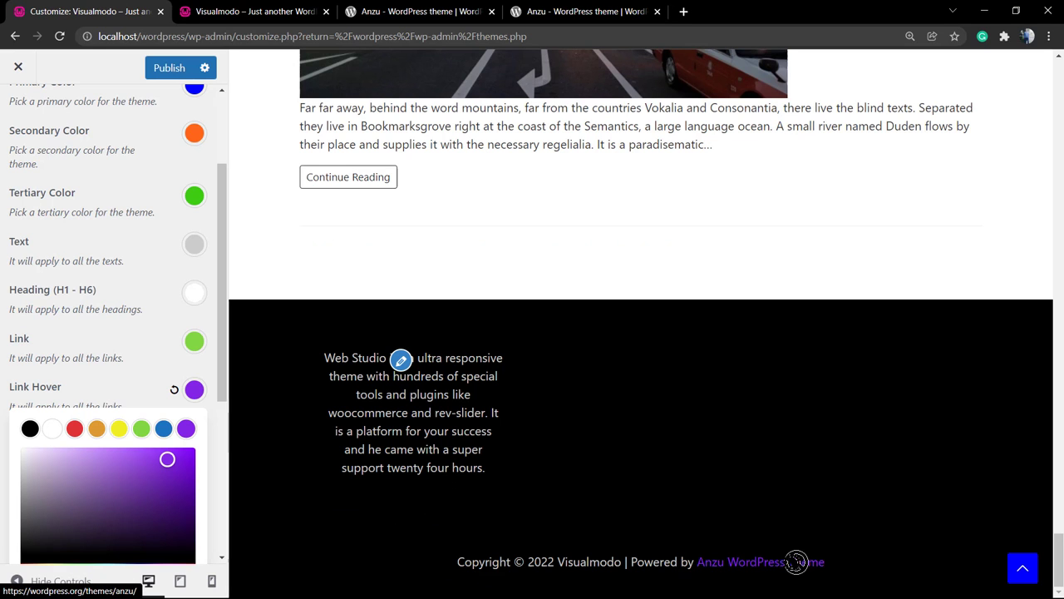
left_click(664, 517)
scroll(627, 494, "up", 5)
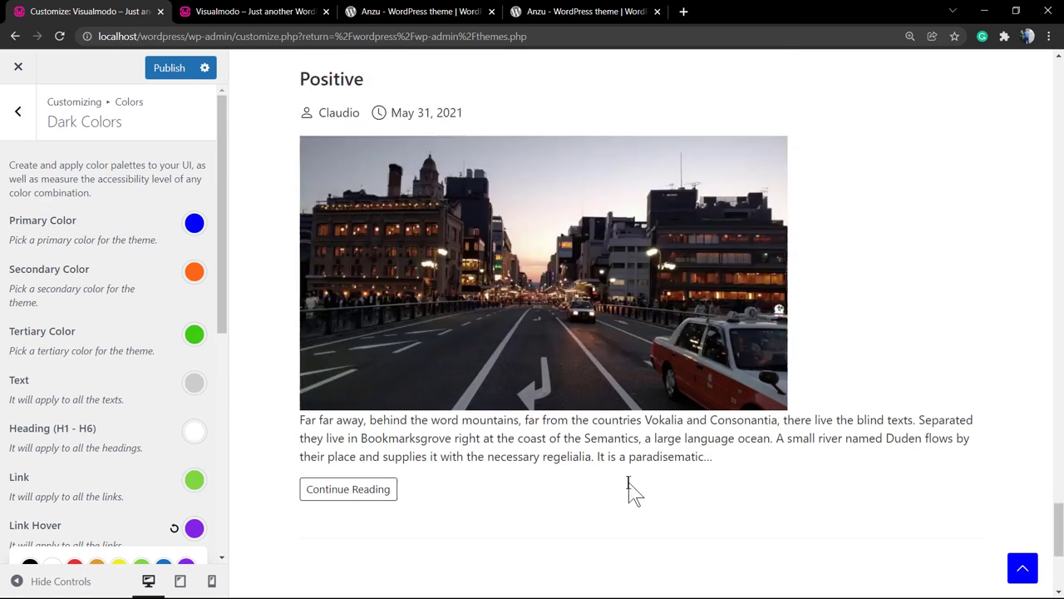
scroll(627, 491, "up", 8)
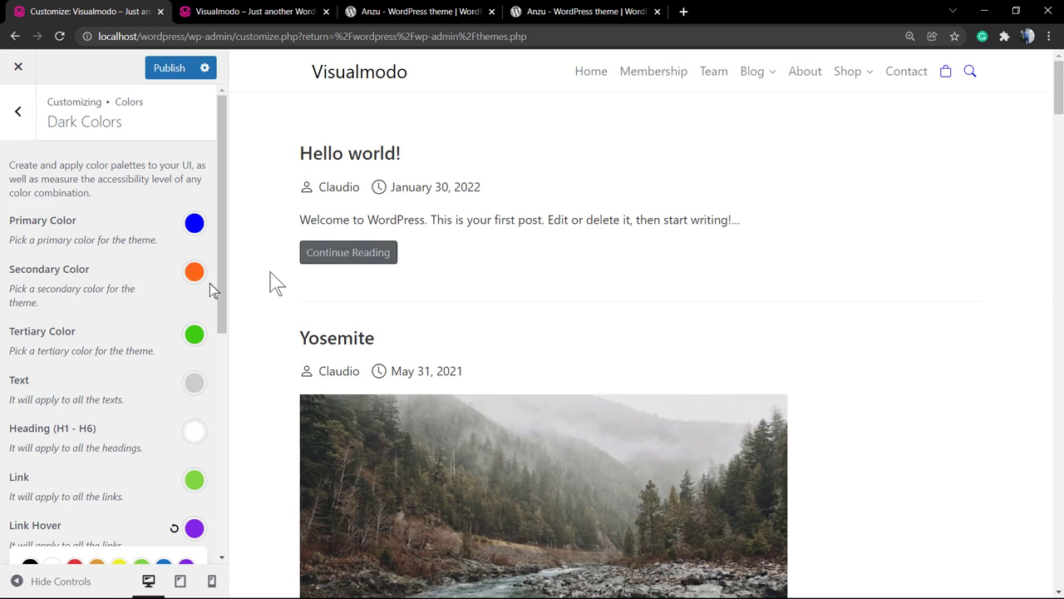
scroll(274, 283, "down", 10)
scroll(106, 410, "down", 2)
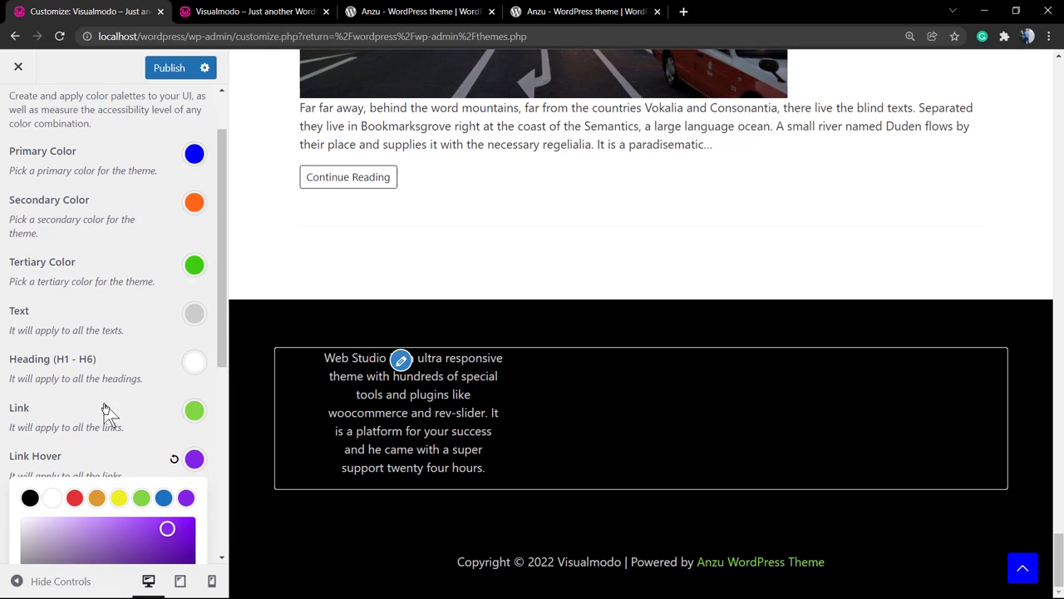
scroll(106, 410, "down", 3)
- Set the Dark Colors Link Active colour to the red preset and publish the changes
left_click(145, 449)
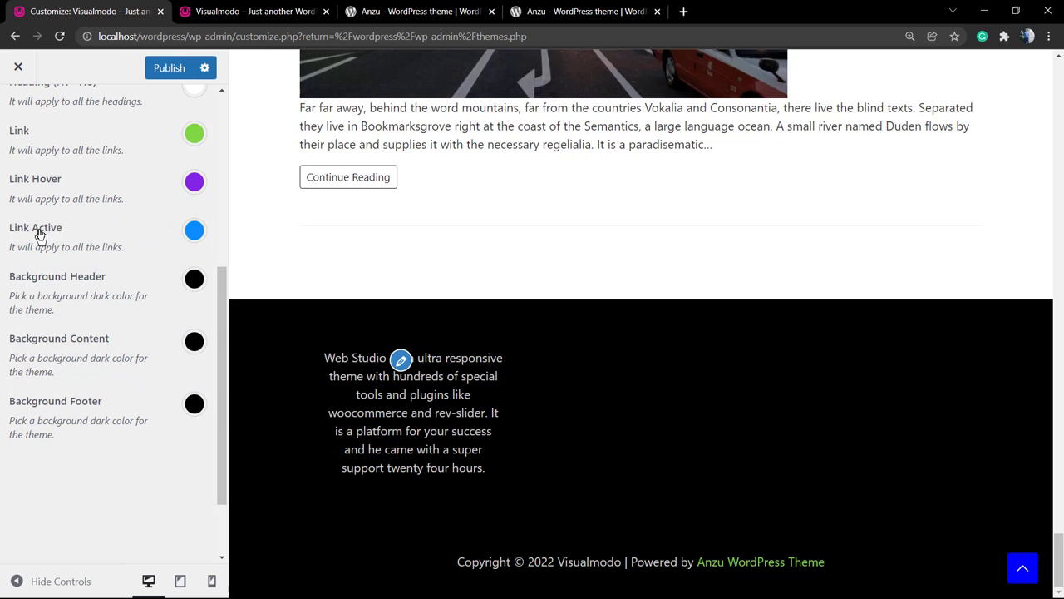
left_click(193, 231)
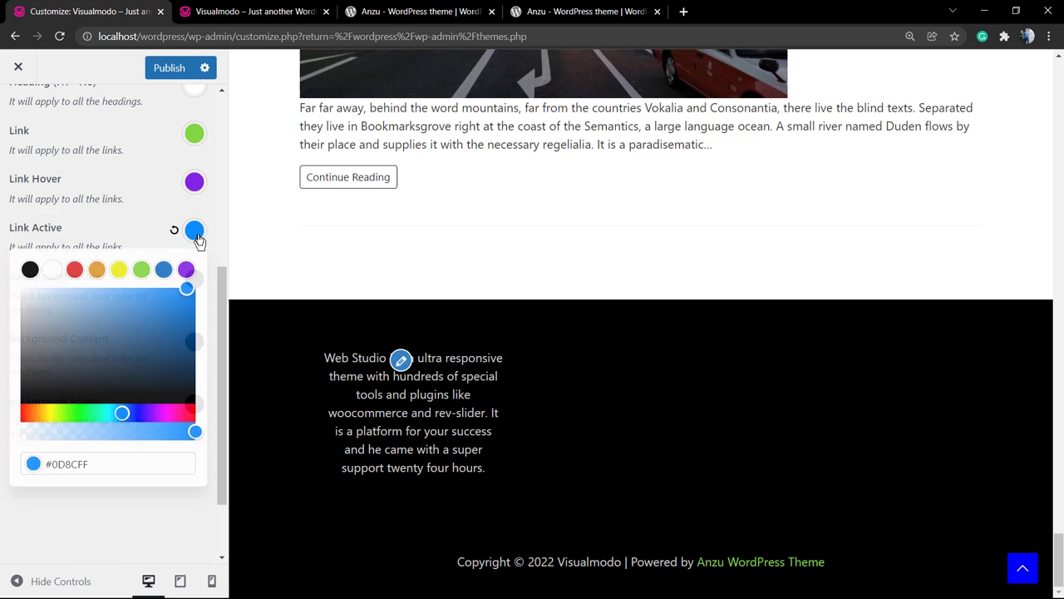
left_click(76, 269)
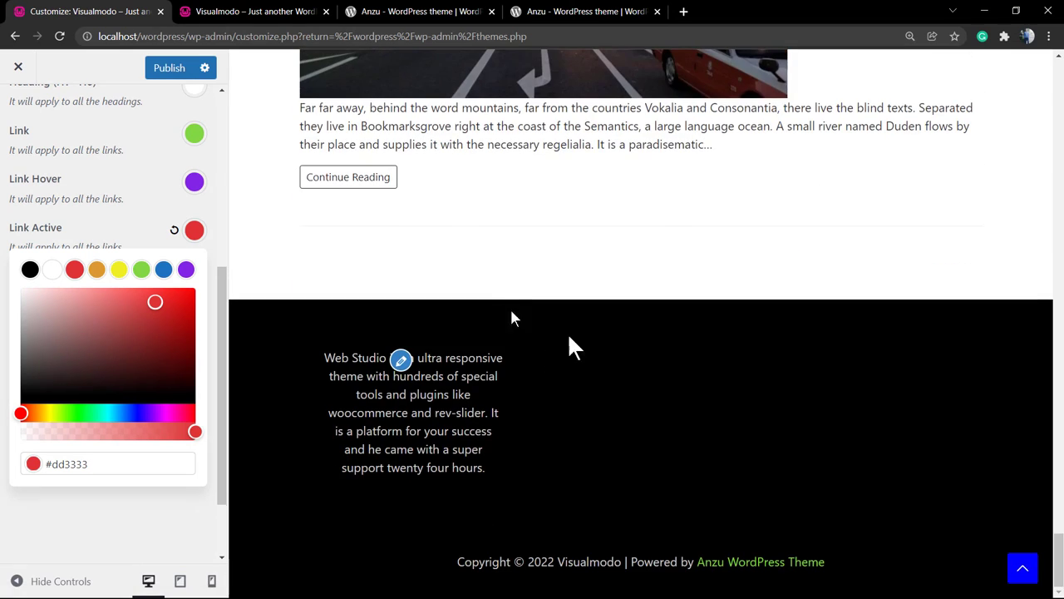
left_click(169, 67)
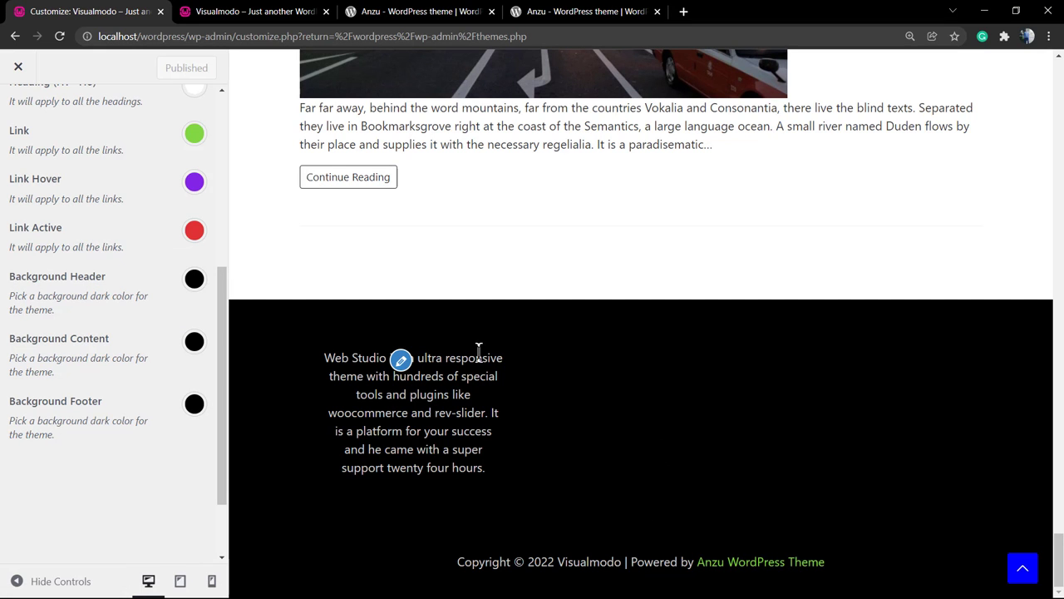
scroll(479, 348, "up", 10)
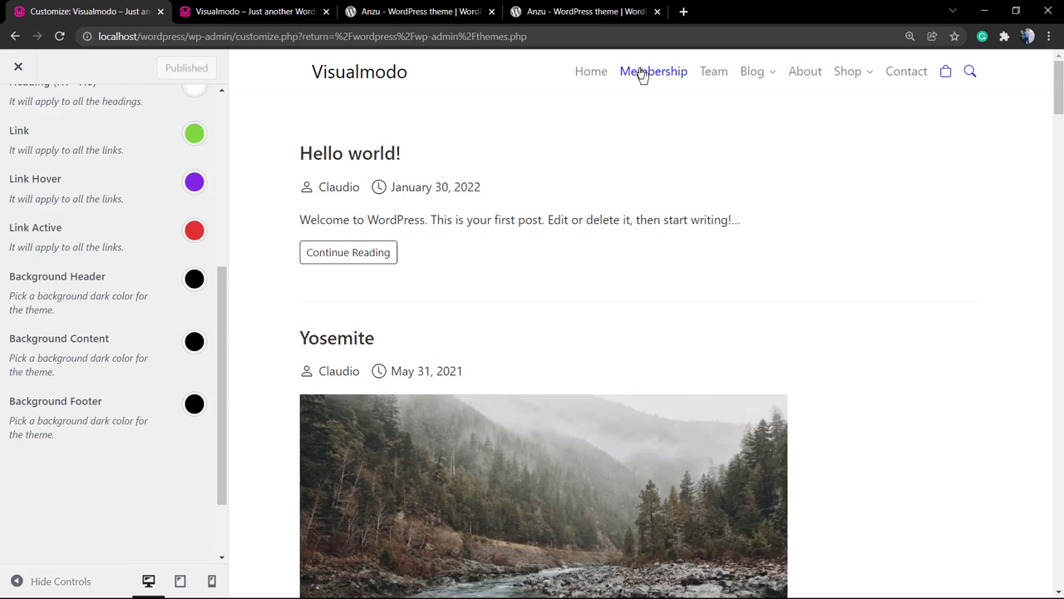
- Preview the full Hello world! post and return to the Colors group list
left_click(371, 252)
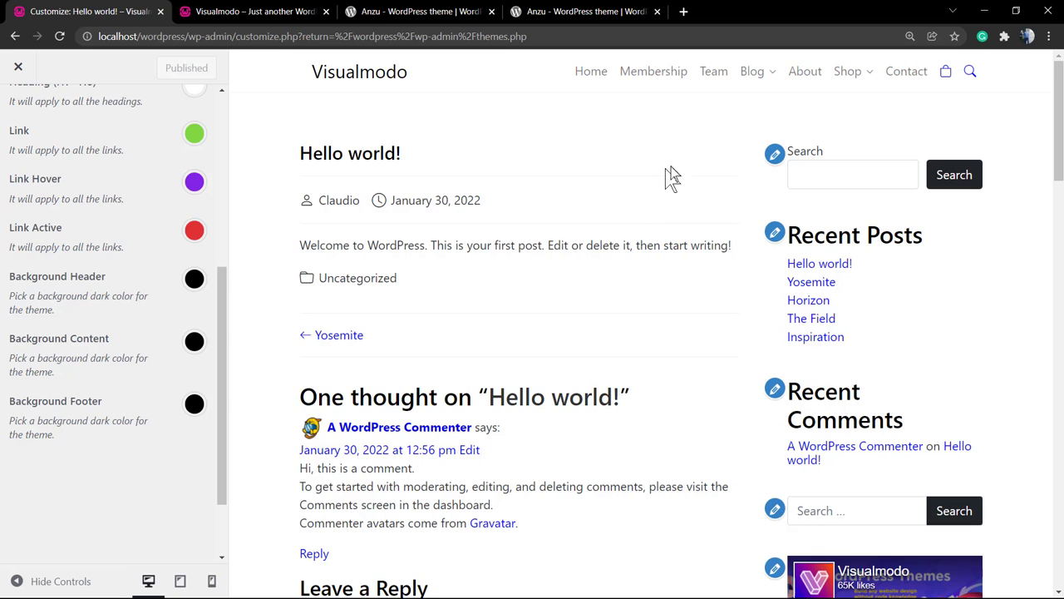
scroll(673, 182, "down", 1)
scroll(591, 215, "down", 1)
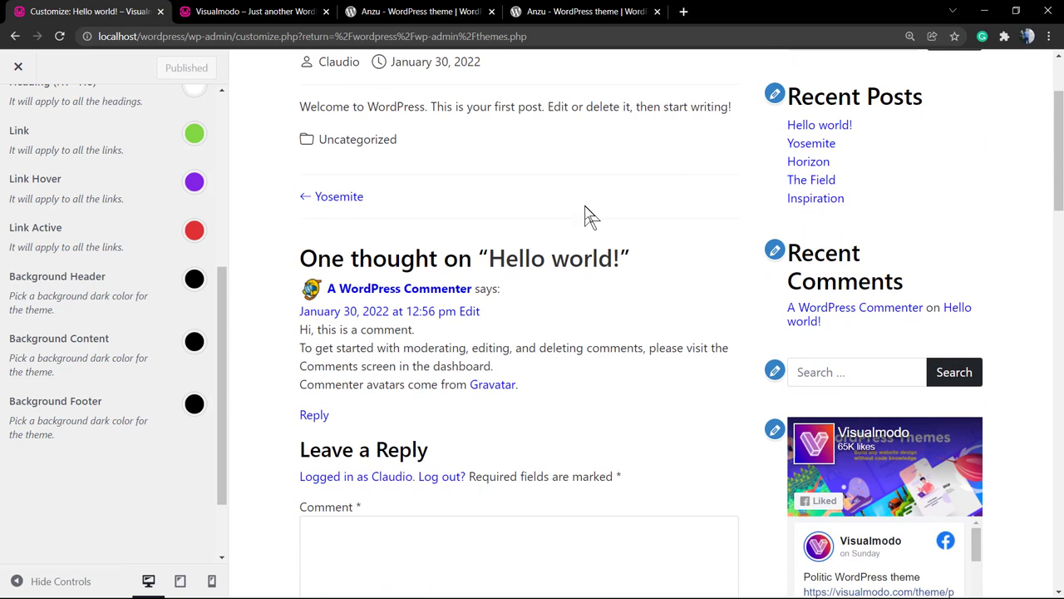
scroll(590, 214, "up", 1)
scroll(591, 214, "up", 1)
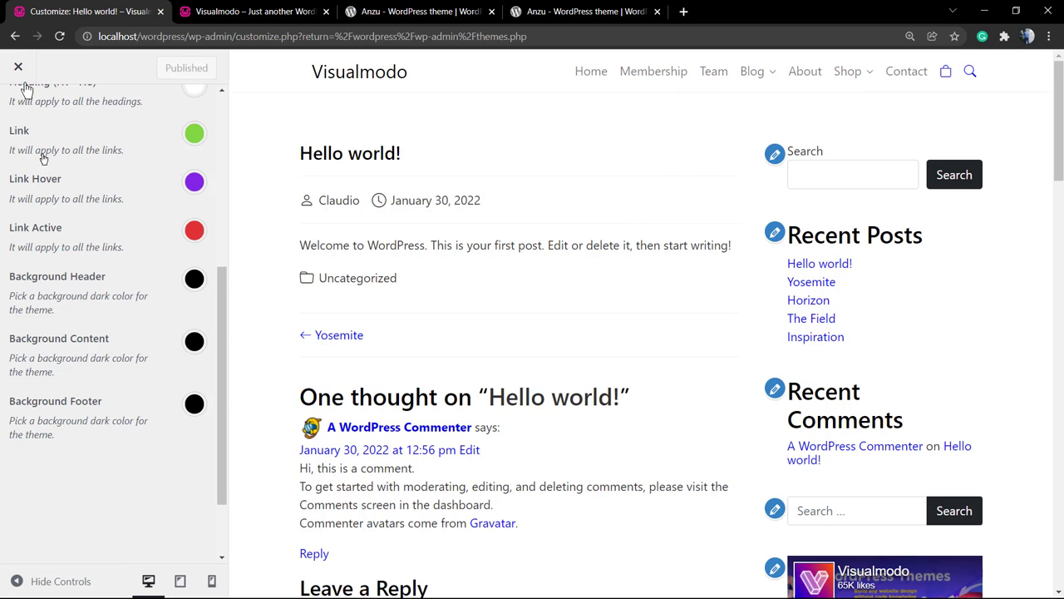
scroll(41, 154, "up", 5)
left_click(17, 110)
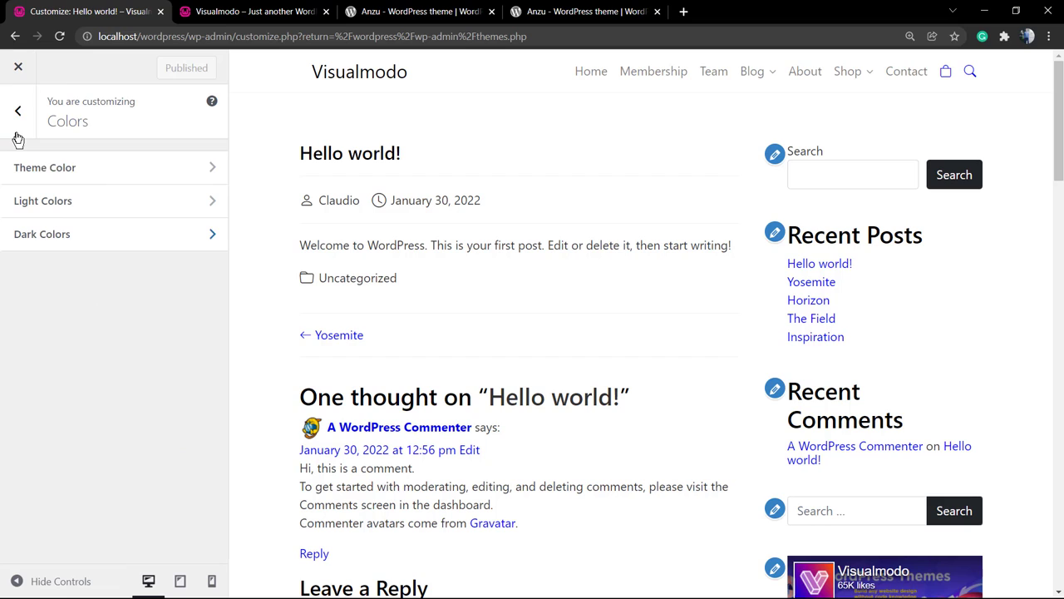
- Set the Light Colors Link colour to the green preset
left_click(75, 202)
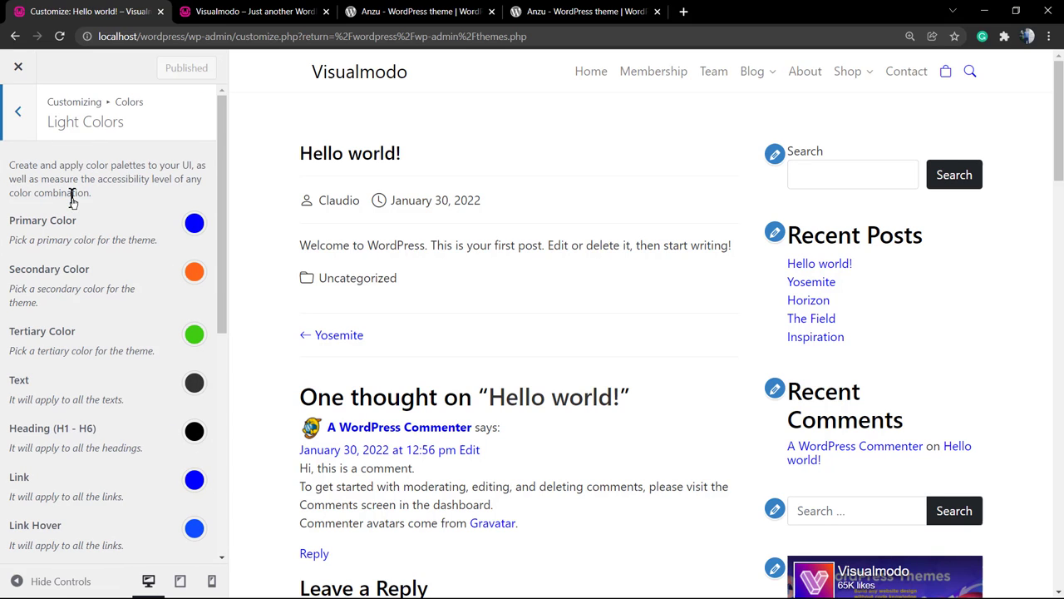
scroll(106, 350, "down", 2)
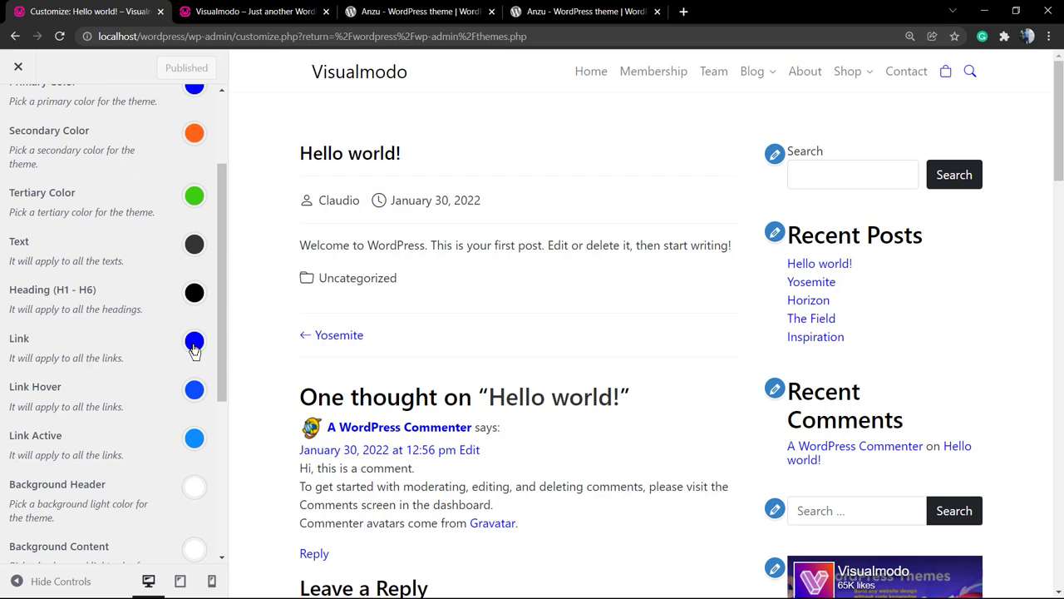
left_click(194, 343)
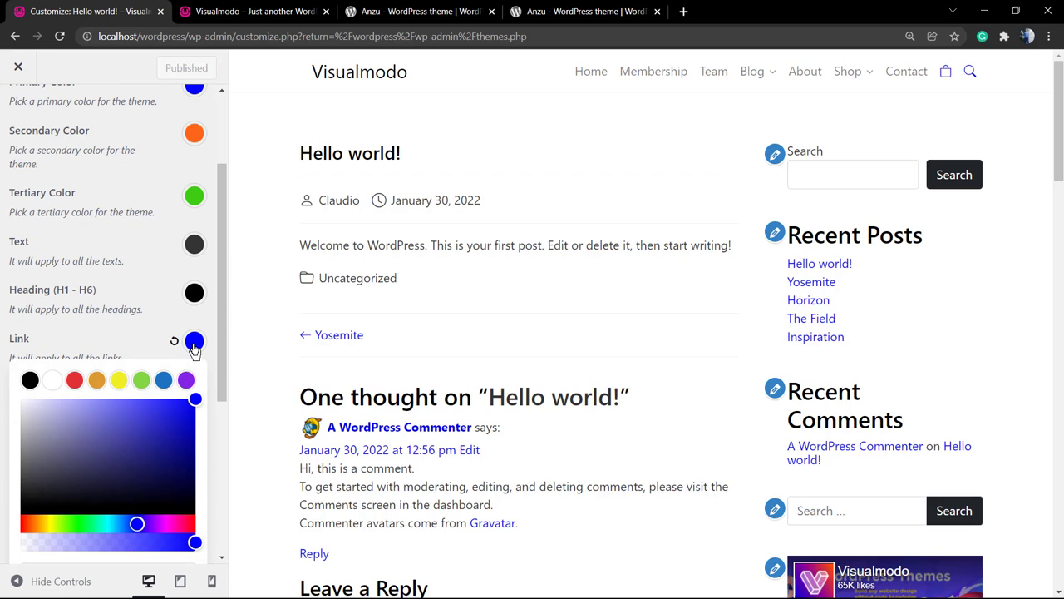
left_click(142, 381)
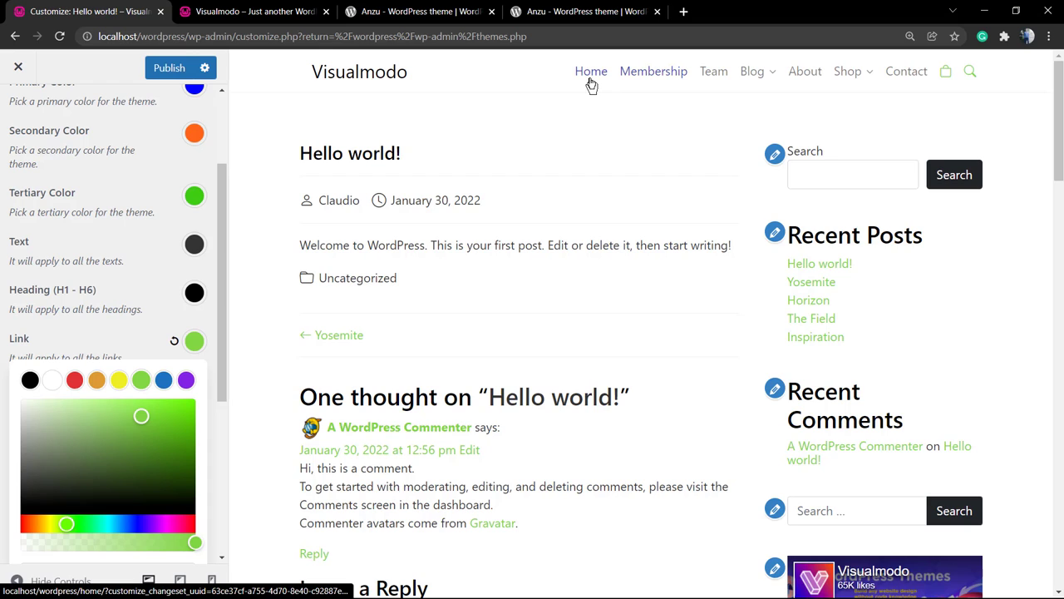
scroll(499, 233, "down", 5)
scroll(499, 233, "down", 5)
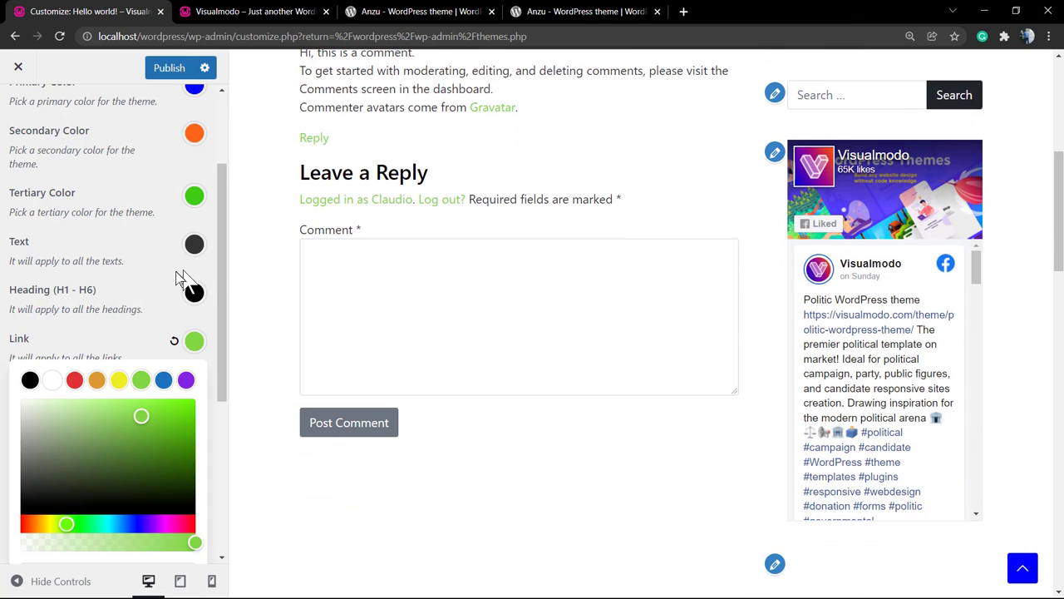
left_click(150, 291)
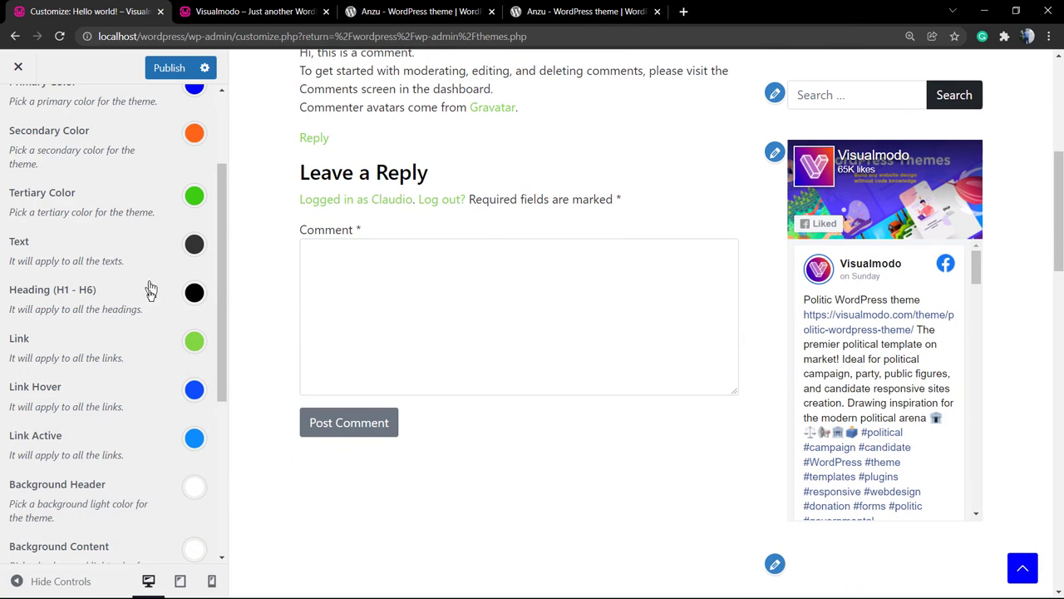
- Set the Light Colors Link Hover colour to the purple preset
left_click(194, 390)
left_click(186, 429)
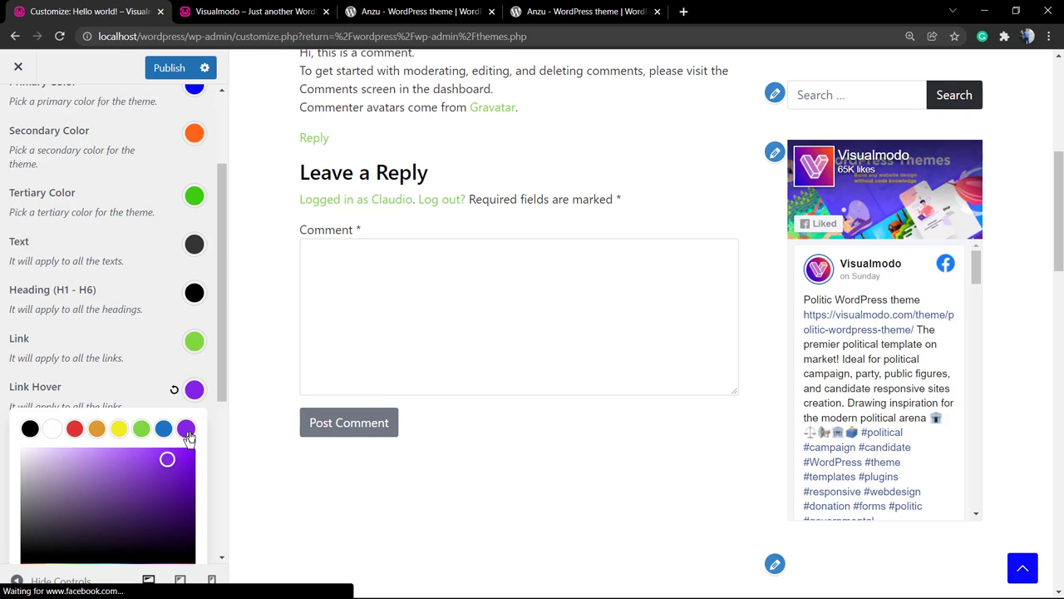
scroll(472, 271, "up", 5)
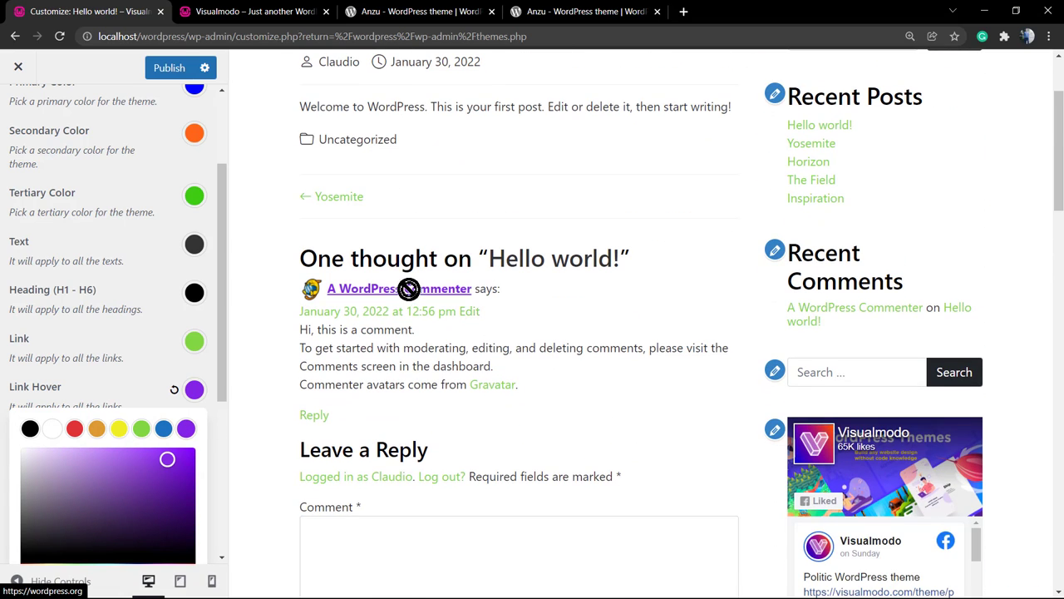
scroll(594, 291, "up", 3)
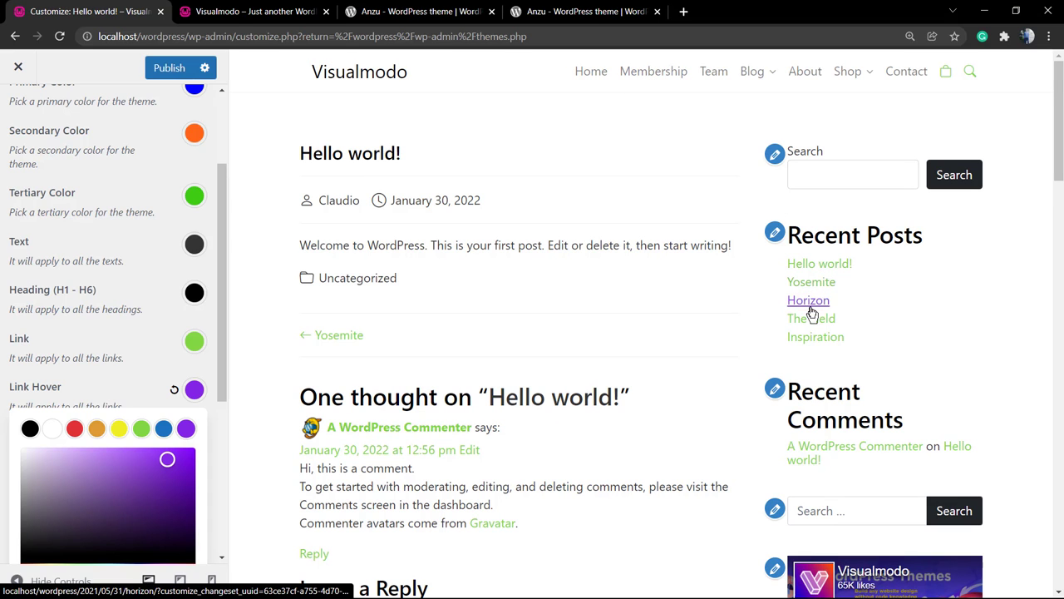
scroll(733, 324, "down", 10)
scroll(682, 295, "down", 10)
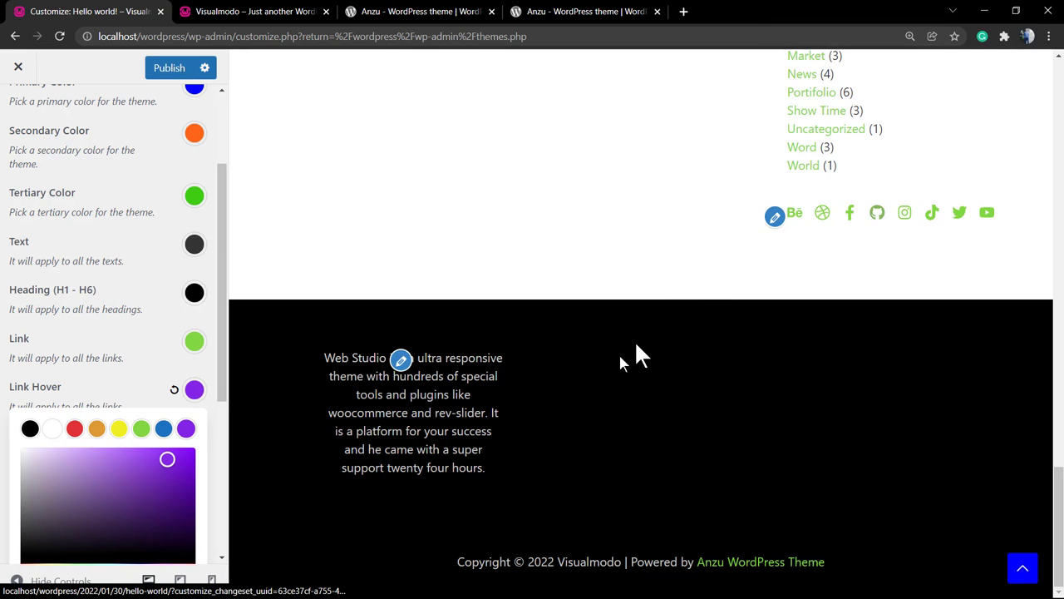
scroll(635, 349, "up", 1)
left_click(125, 333)
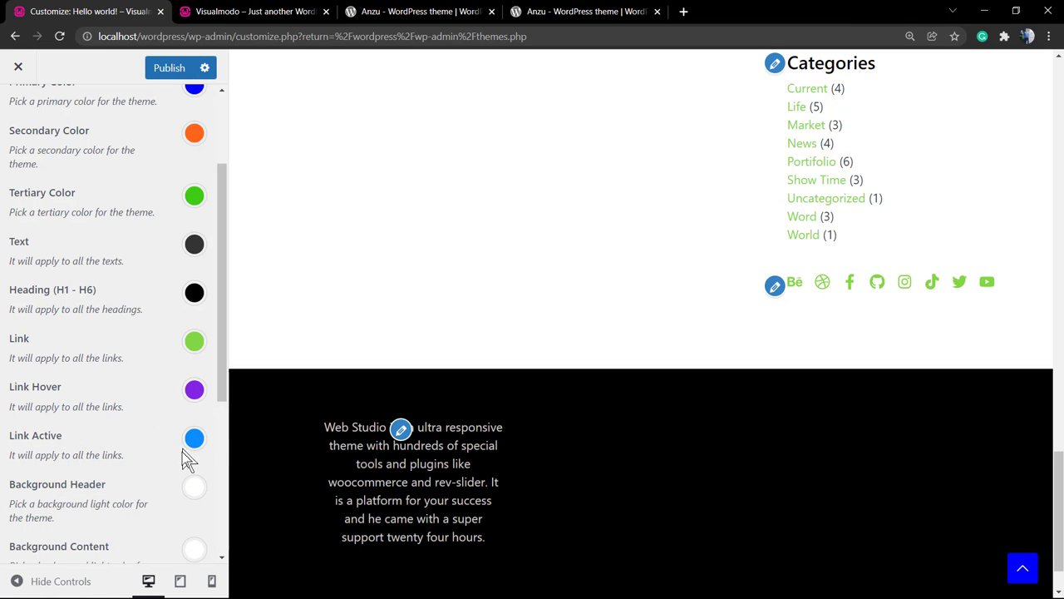
scroll(448, 392, "up", 3)
scroll(519, 349, "down", 5)
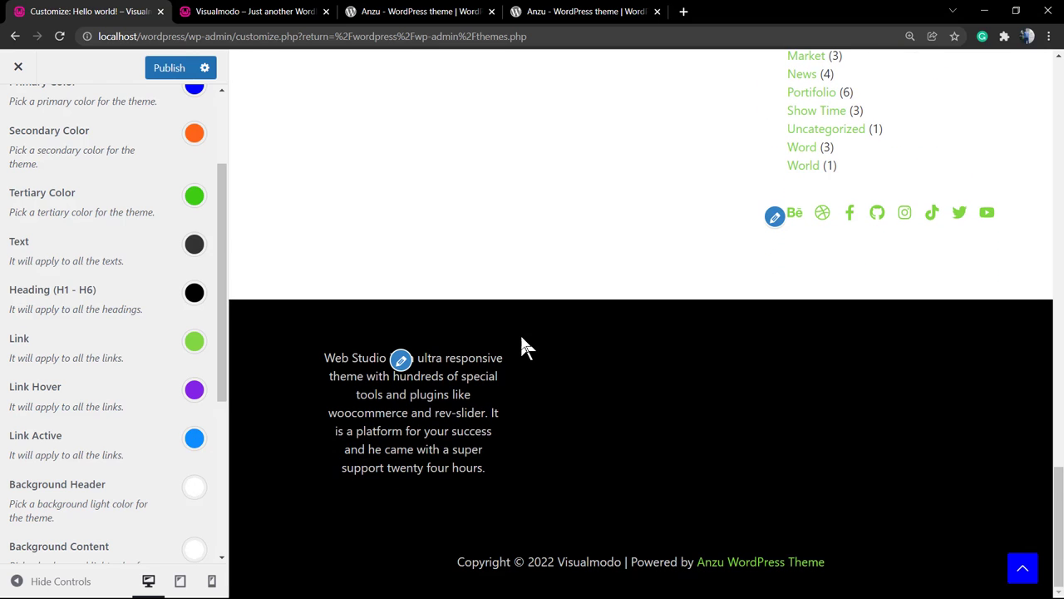
scroll(100, 250, "up", 5)
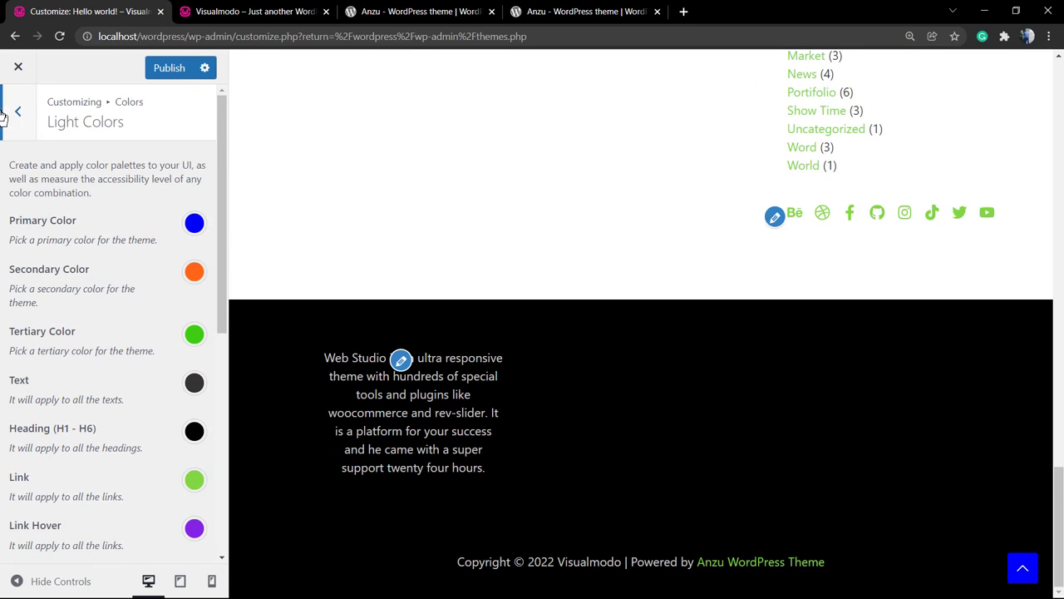
left_click(17, 110)
left_click(107, 167)
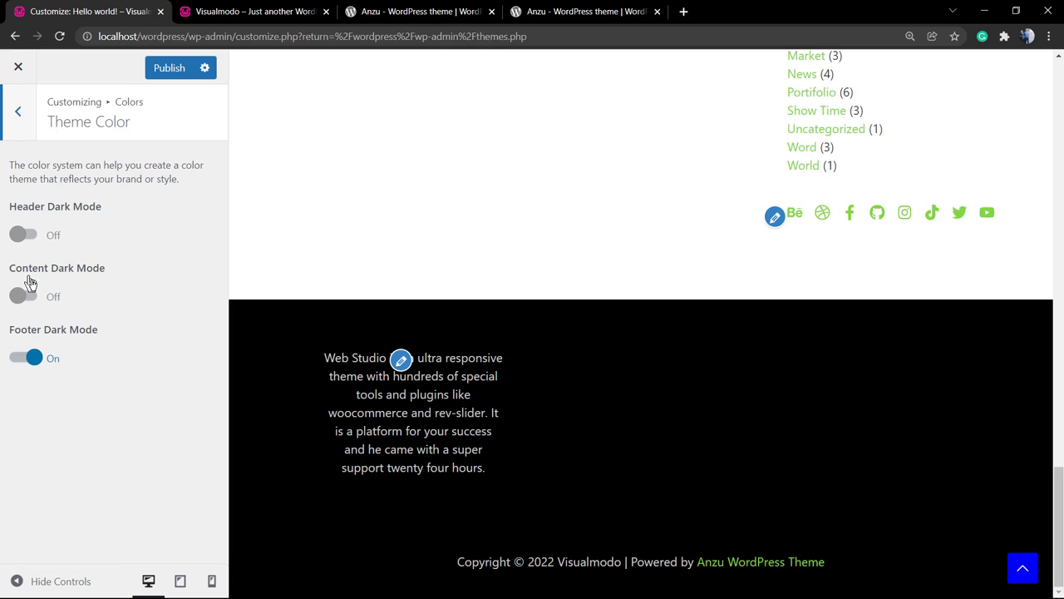
left_click(18, 110)
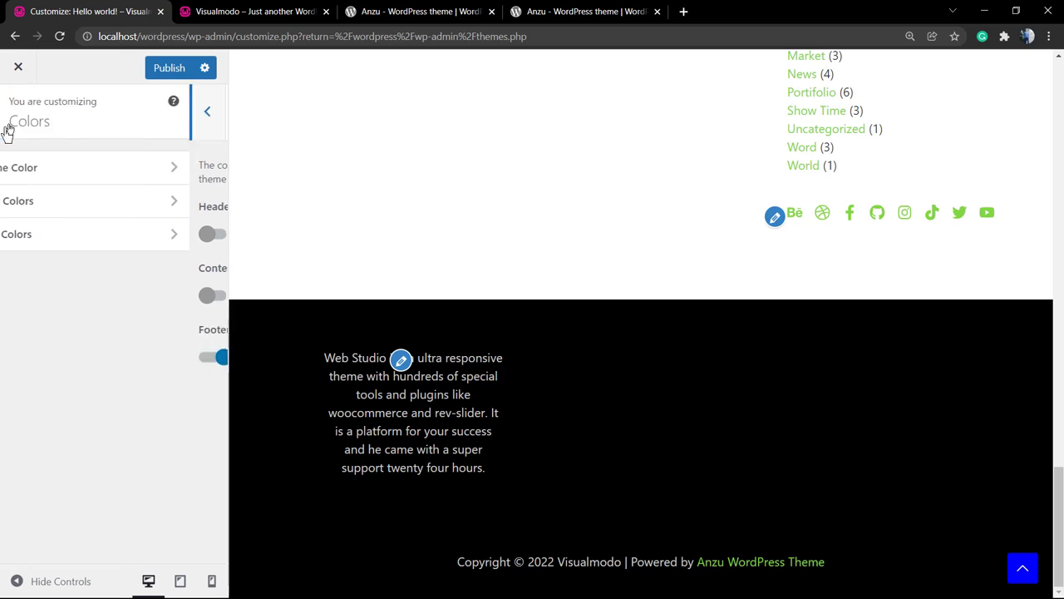
left_click(78, 206)
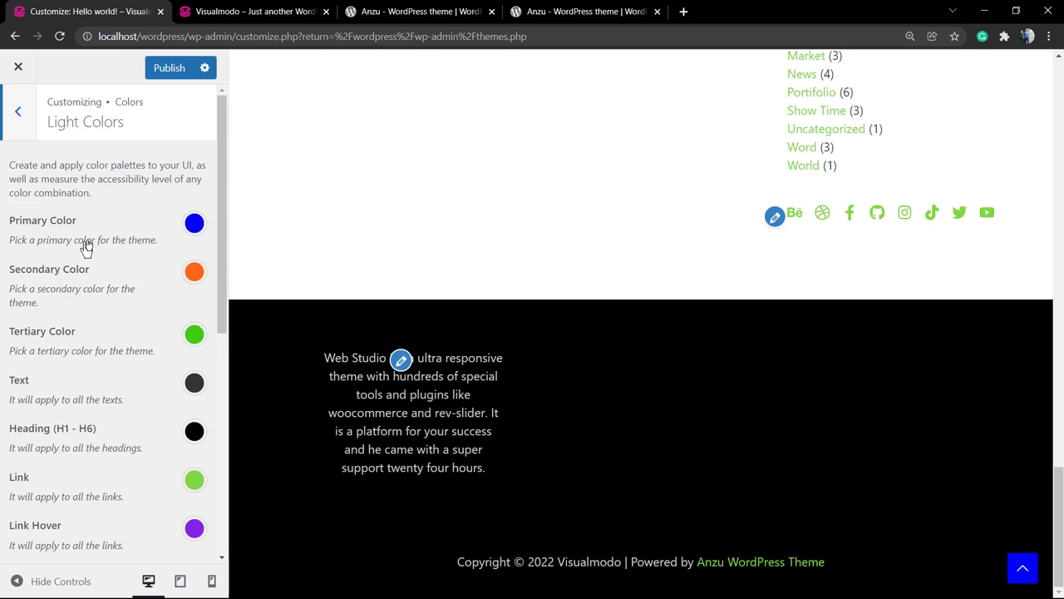
scroll(423, 247, "up", 5)
scroll(423, 247, "up", 5)
scroll(449, 250, "up", 5)
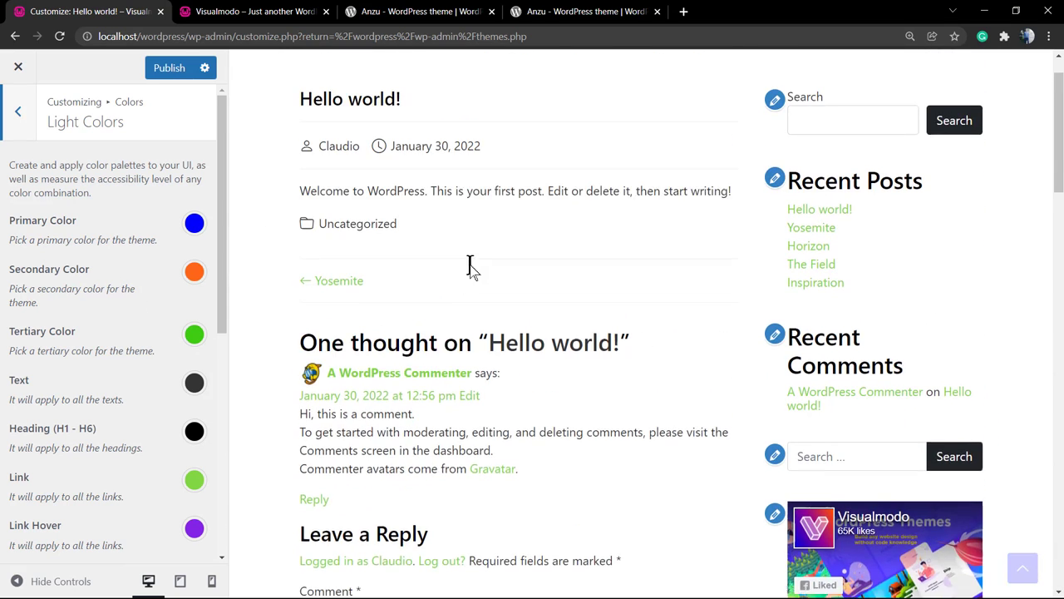
- Reload the Hello world! post in the preview, showing its links in green
left_click(359, 72)
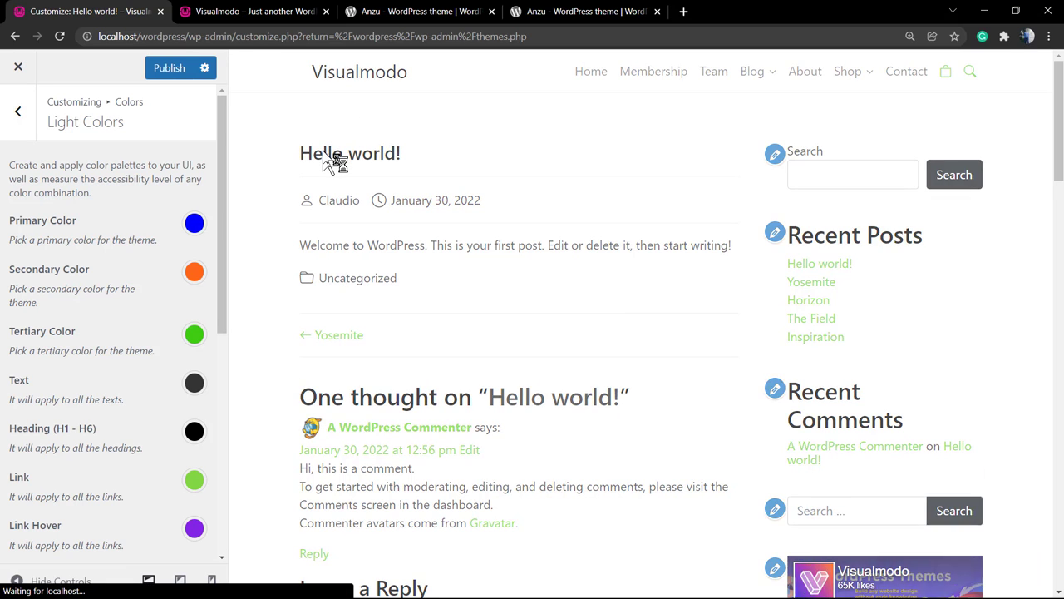